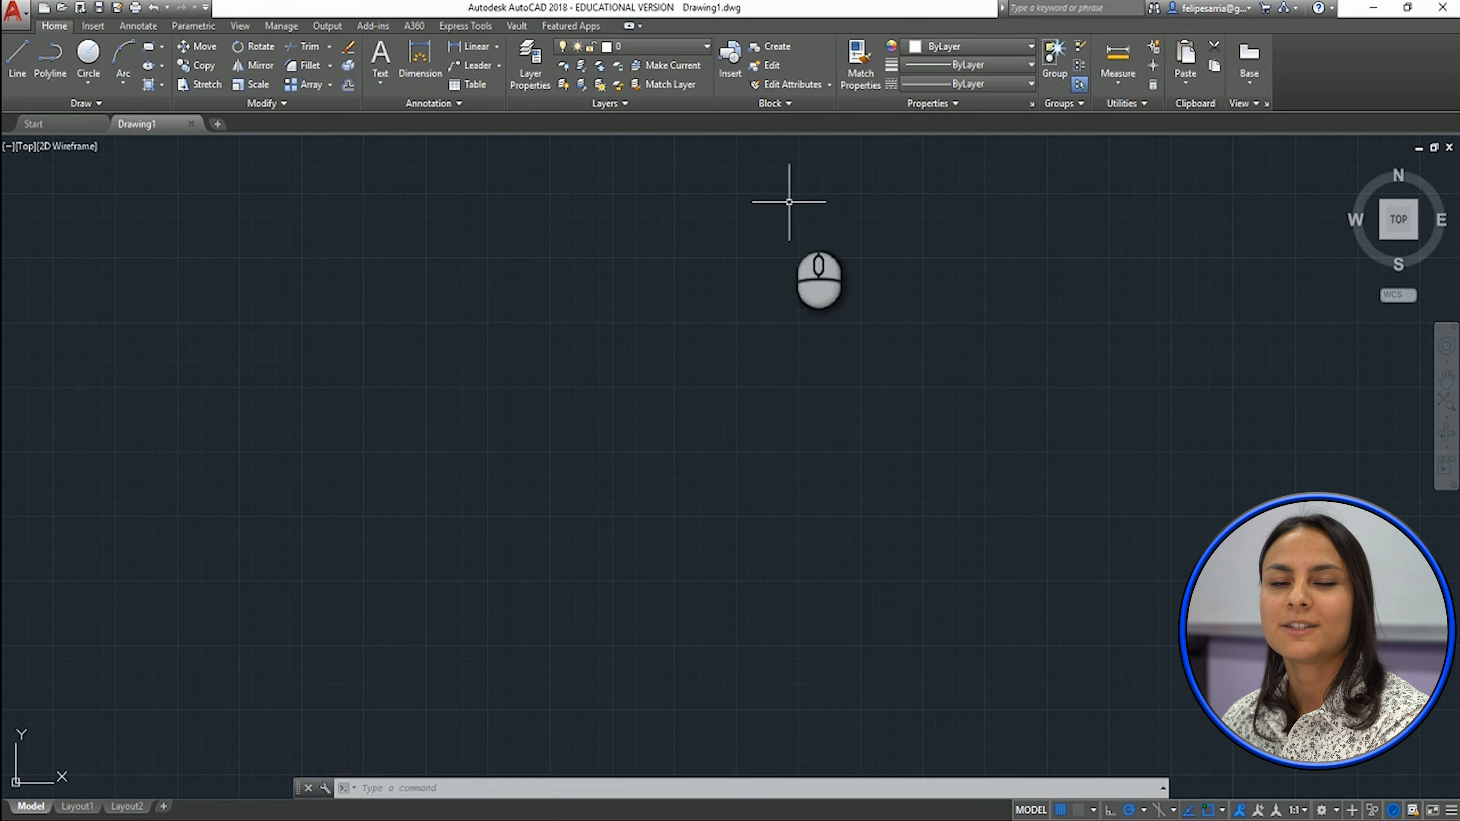
# Draw a freehand chain of eight connected line segments across the drawing area, starting with a horizontal segment and leaving the chain open
pyautogui.click(17, 75)
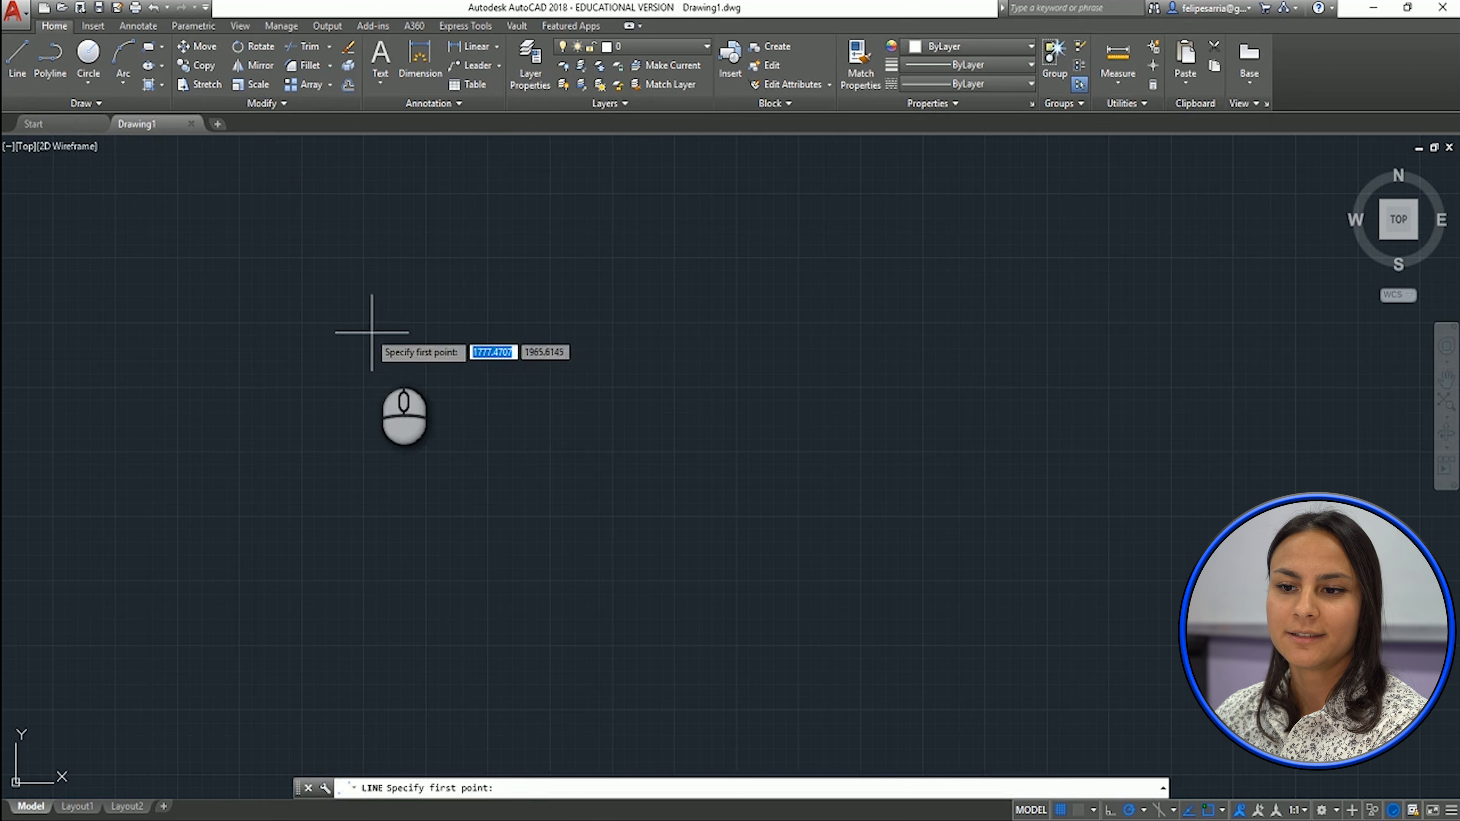
pyautogui.click(369, 374)
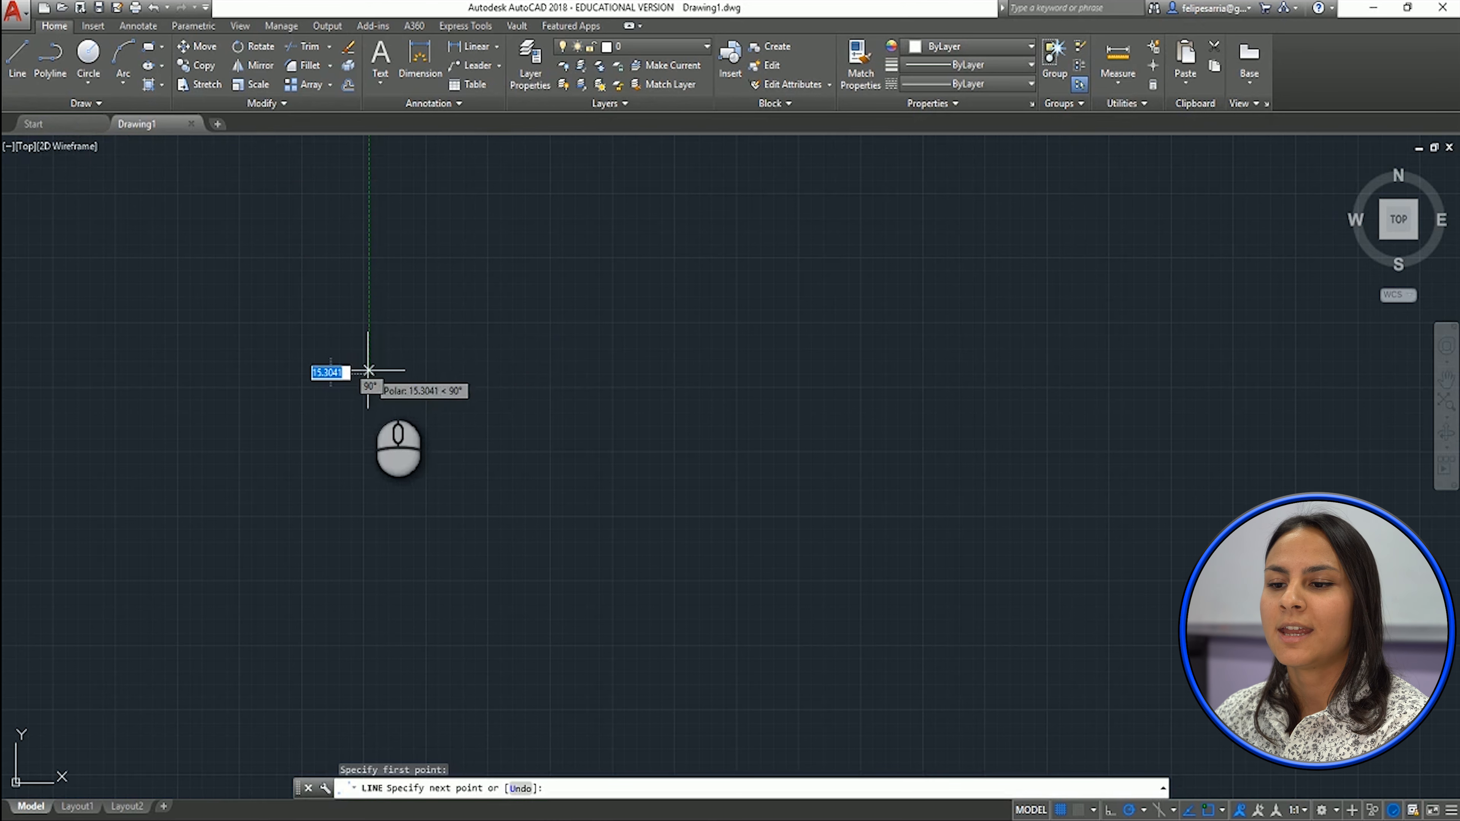
pyautogui.click(669, 374)
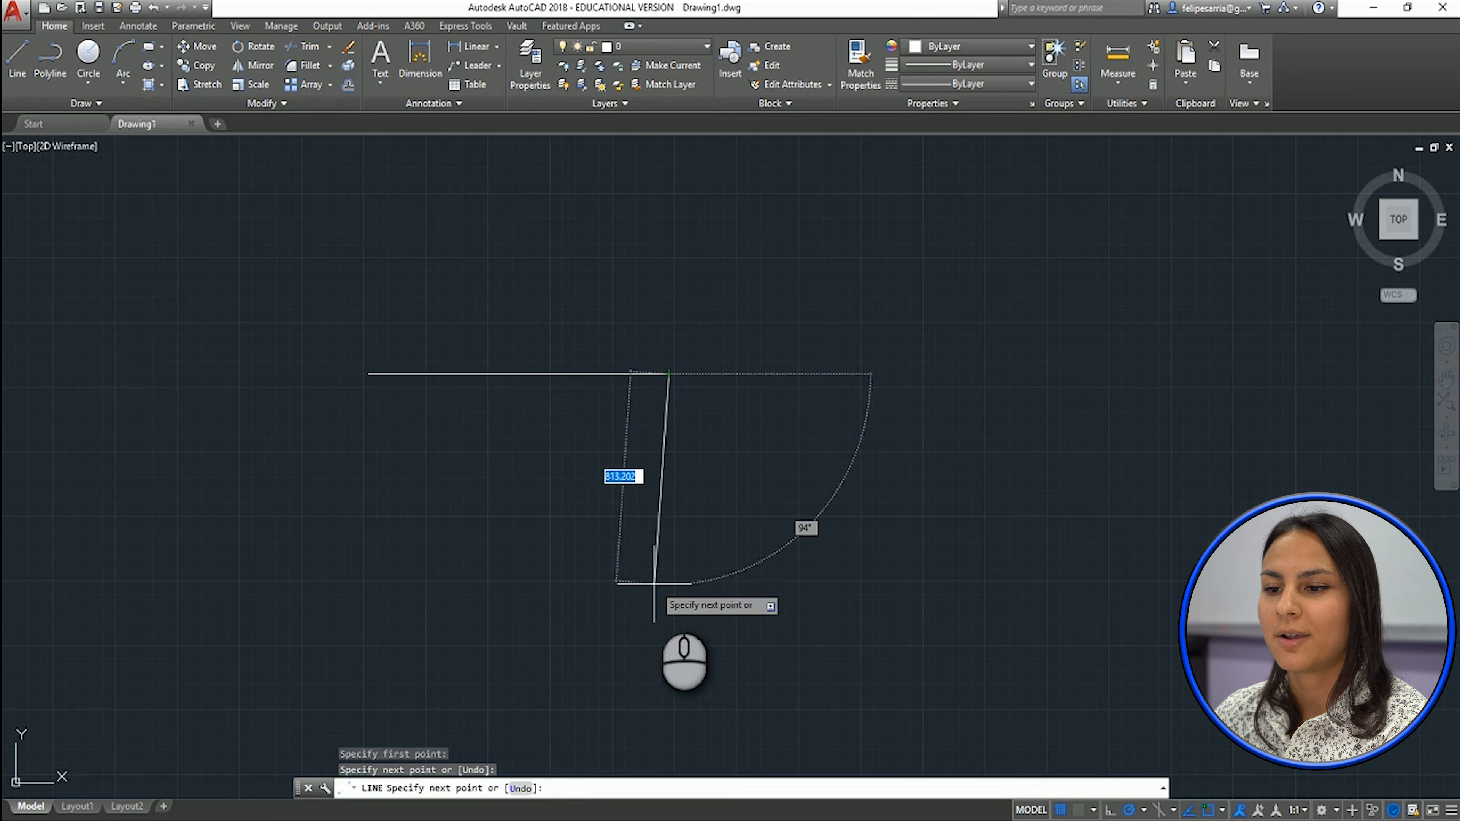
pyautogui.click(532, 534)
pyautogui.click(952, 519)
pyautogui.click(892, 316)
pyautogui.click(1182, 278)
pyautogui.click(1188, 578)
pyautogui.click(751, 683)
pyautogui.click(684, 239)
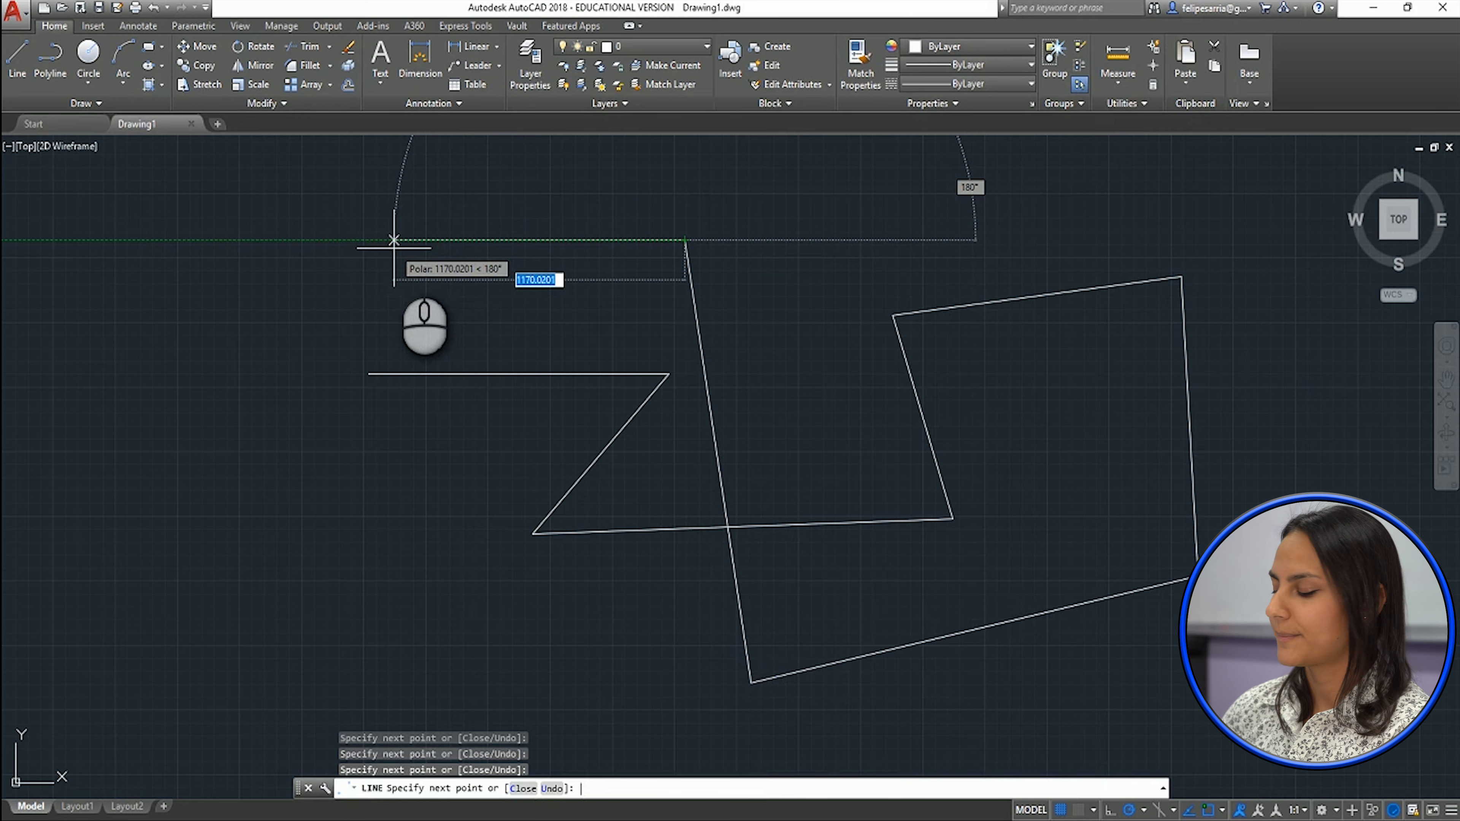
pyautogui.press('Return')
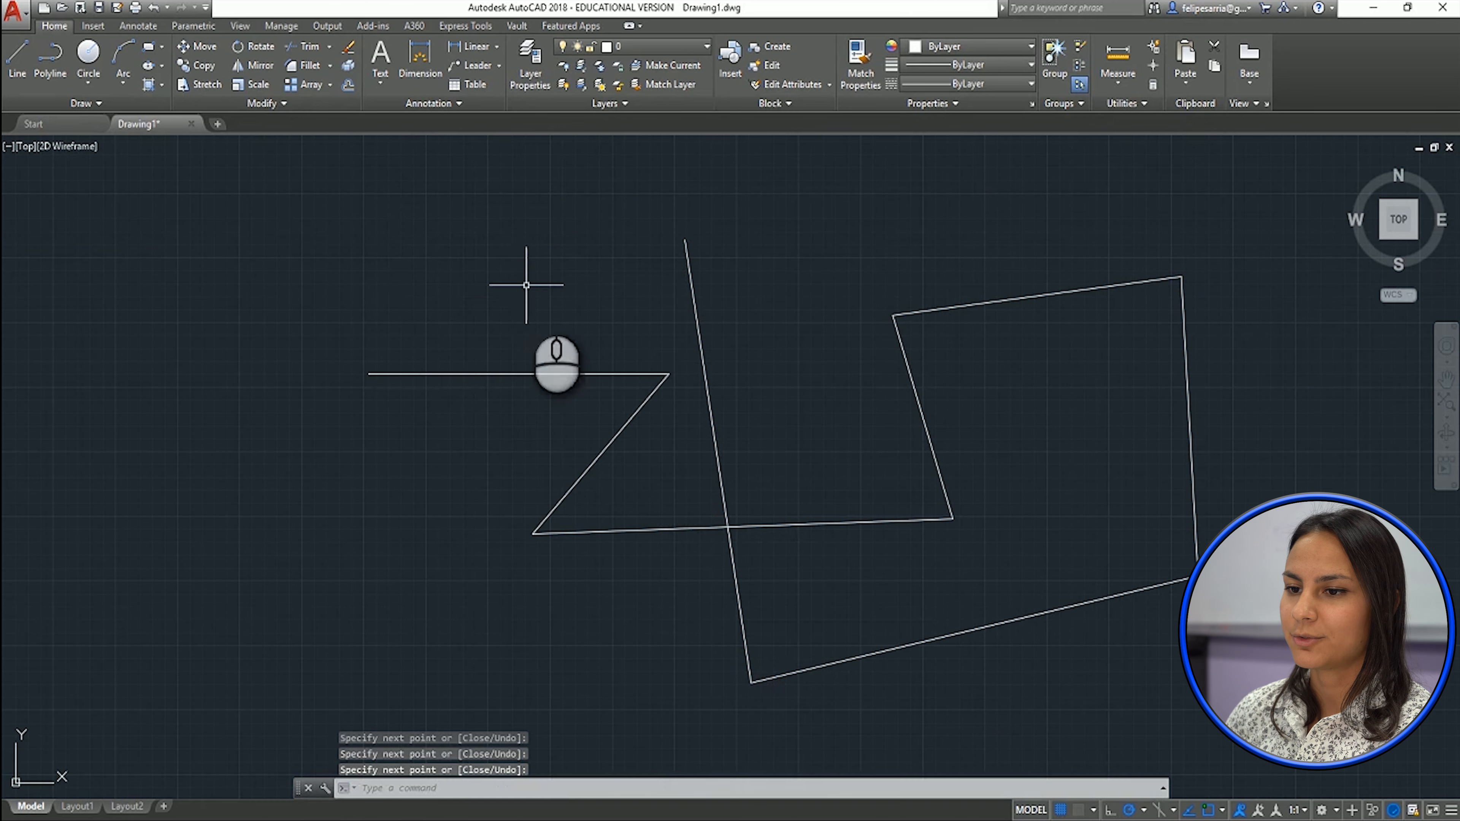
# Draw a 100-unit line from the open upper end of the chain's last segment, sloping slightly down to the left
pyautogui.press('Return')
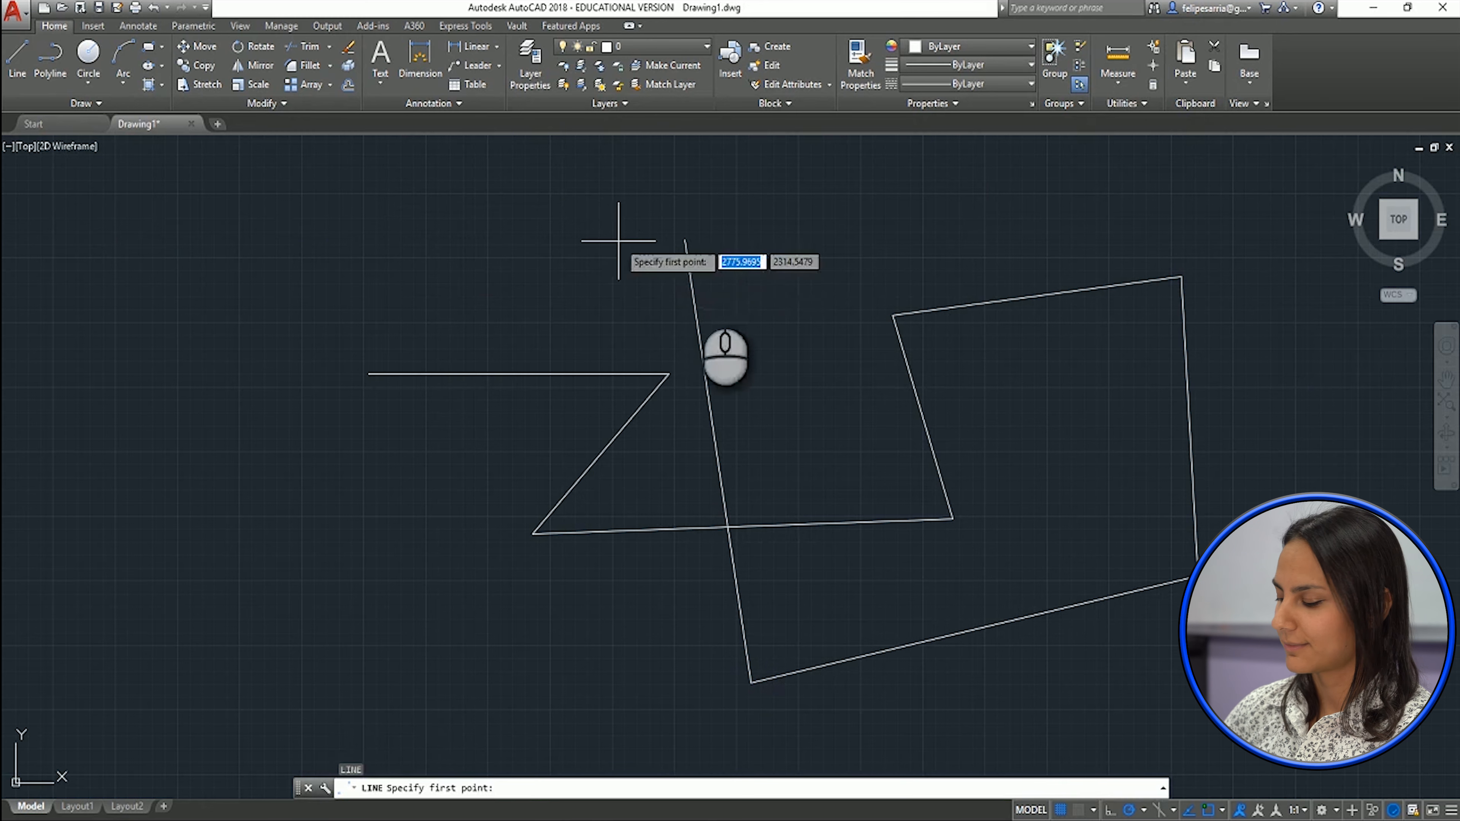
pyautogui.click(684, 240)
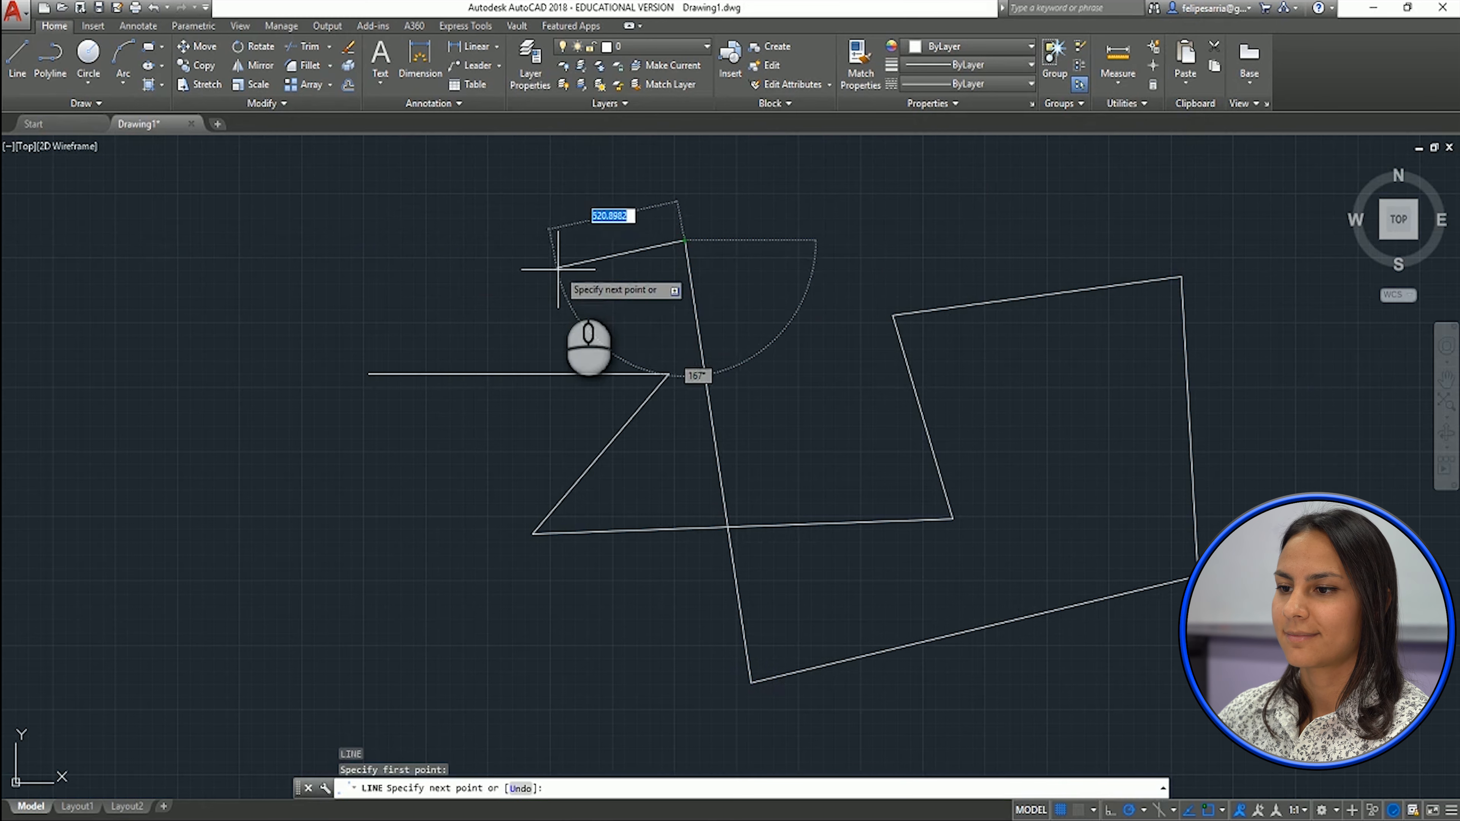
pyautogui.write('100')
pyautogui.press('Return')
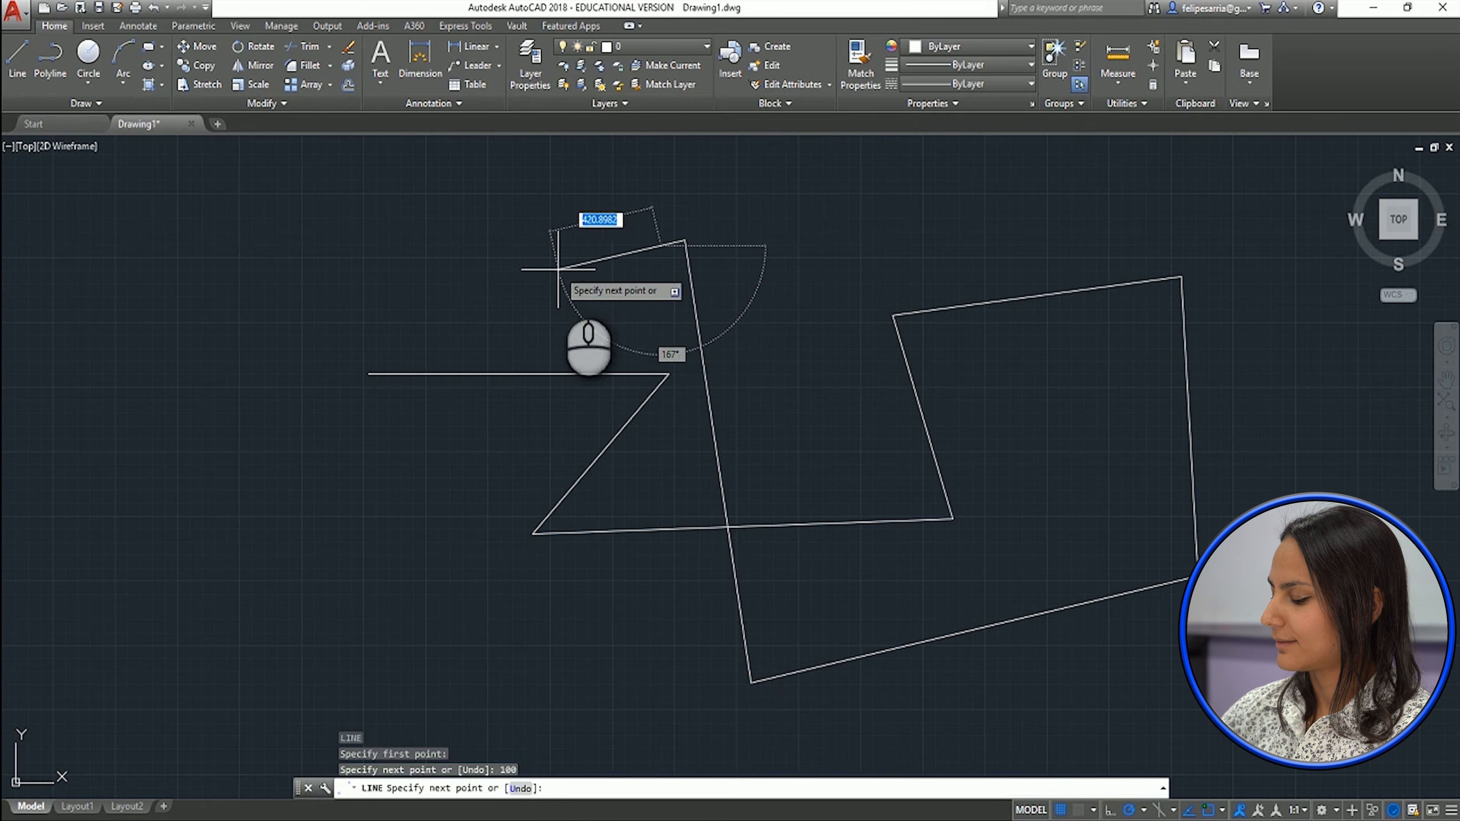
pyautogui.scroll(7, 669, 276)
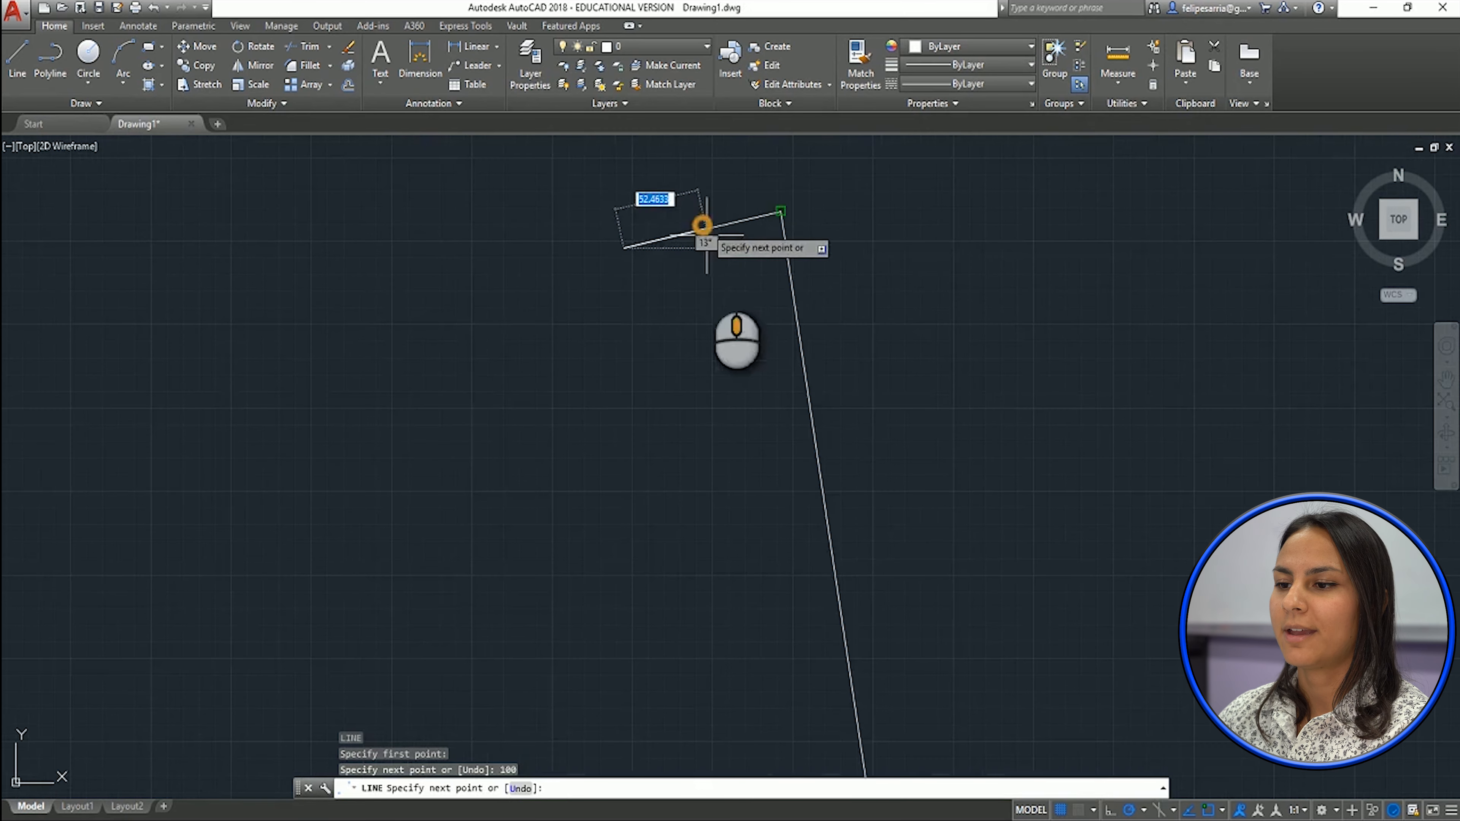
pyautogui.press('Escape')
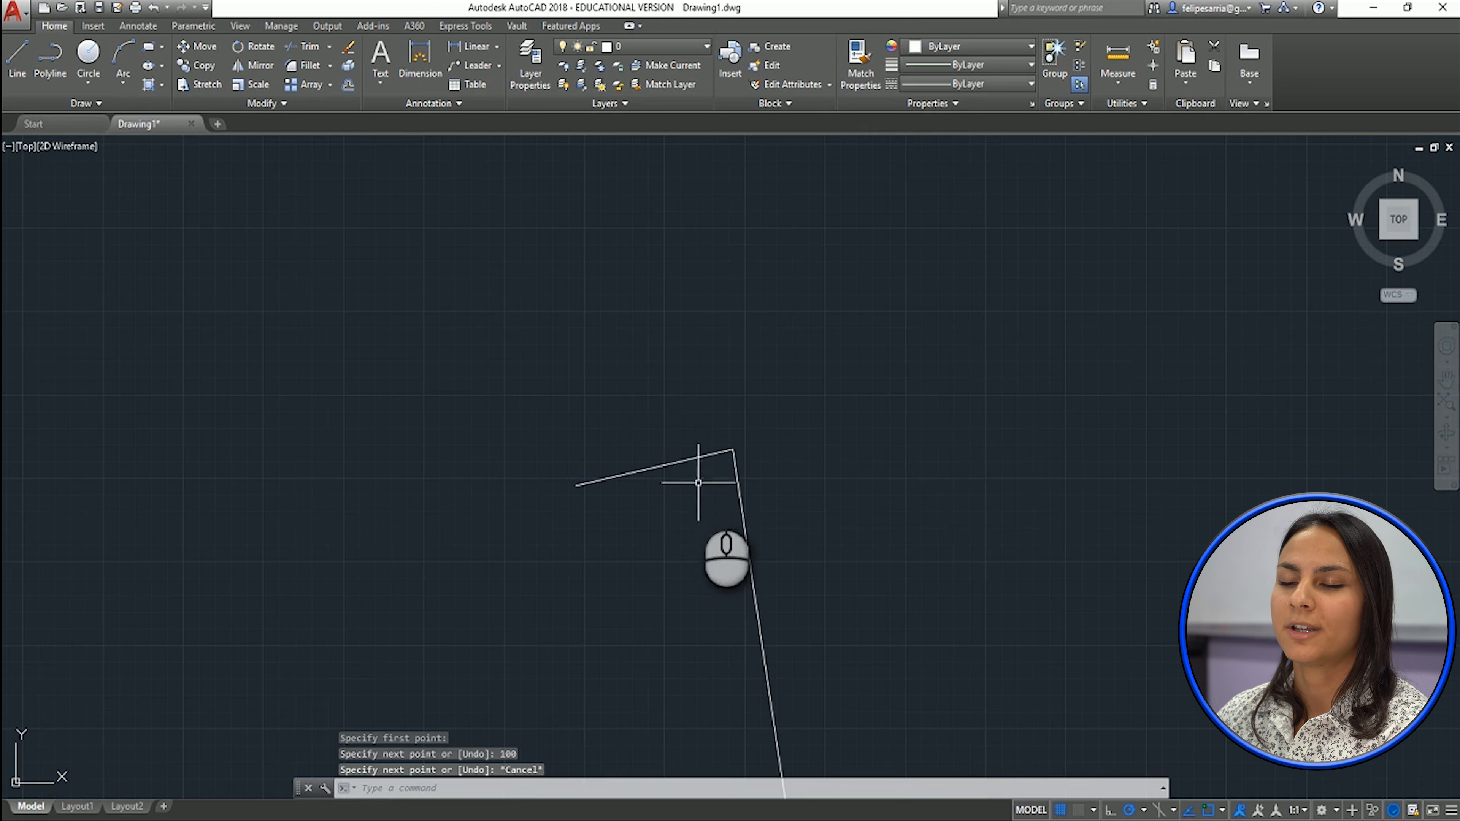
# Draw a circle with radius 50 in the empty area above the lines, using the Center, Radius method
pyautogui.scroll(2, 695, 476)
pyautogui.scroll(-5, 695, 476)
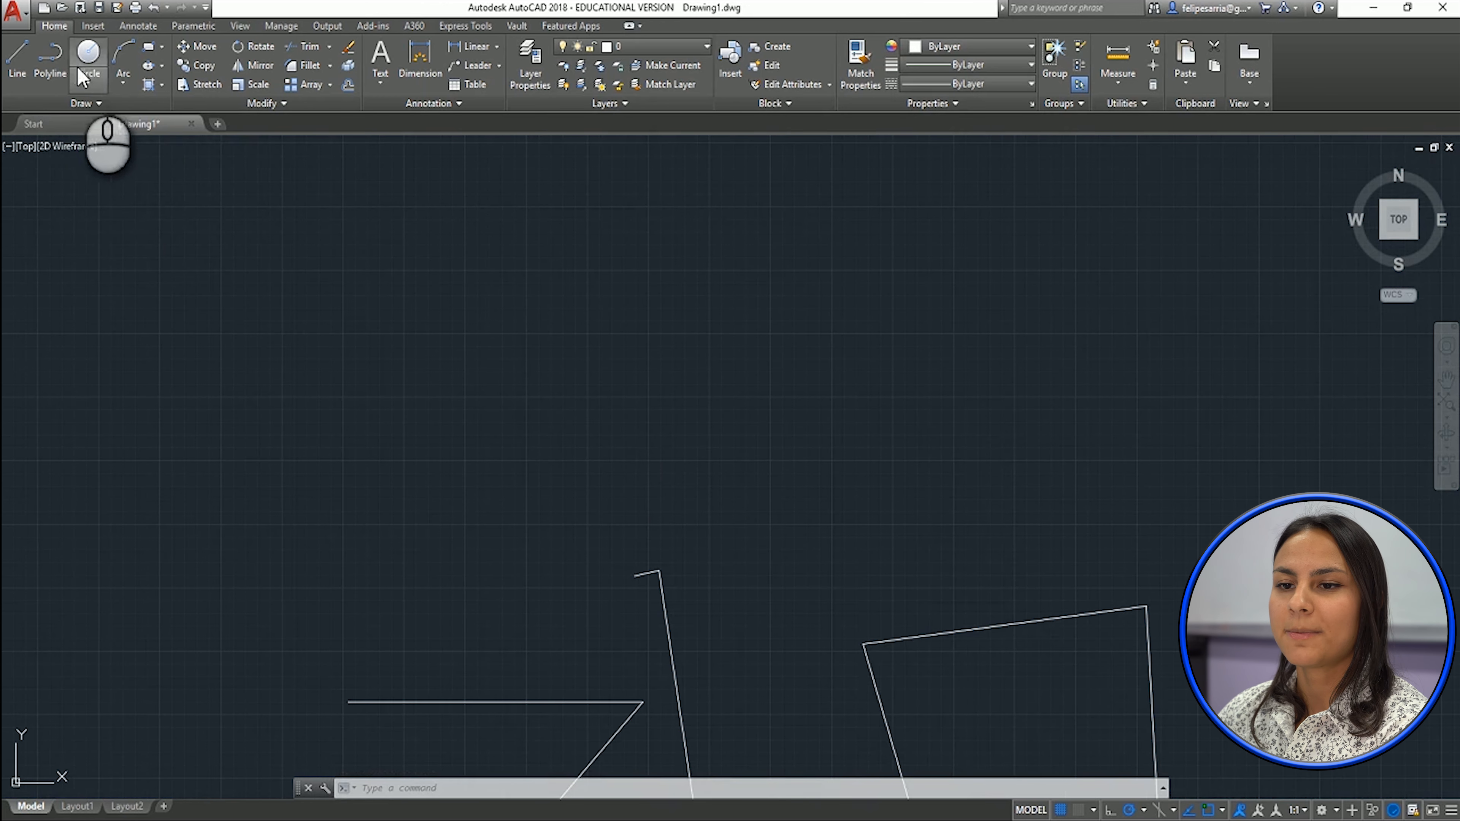
pyautogui.click(89, 56)
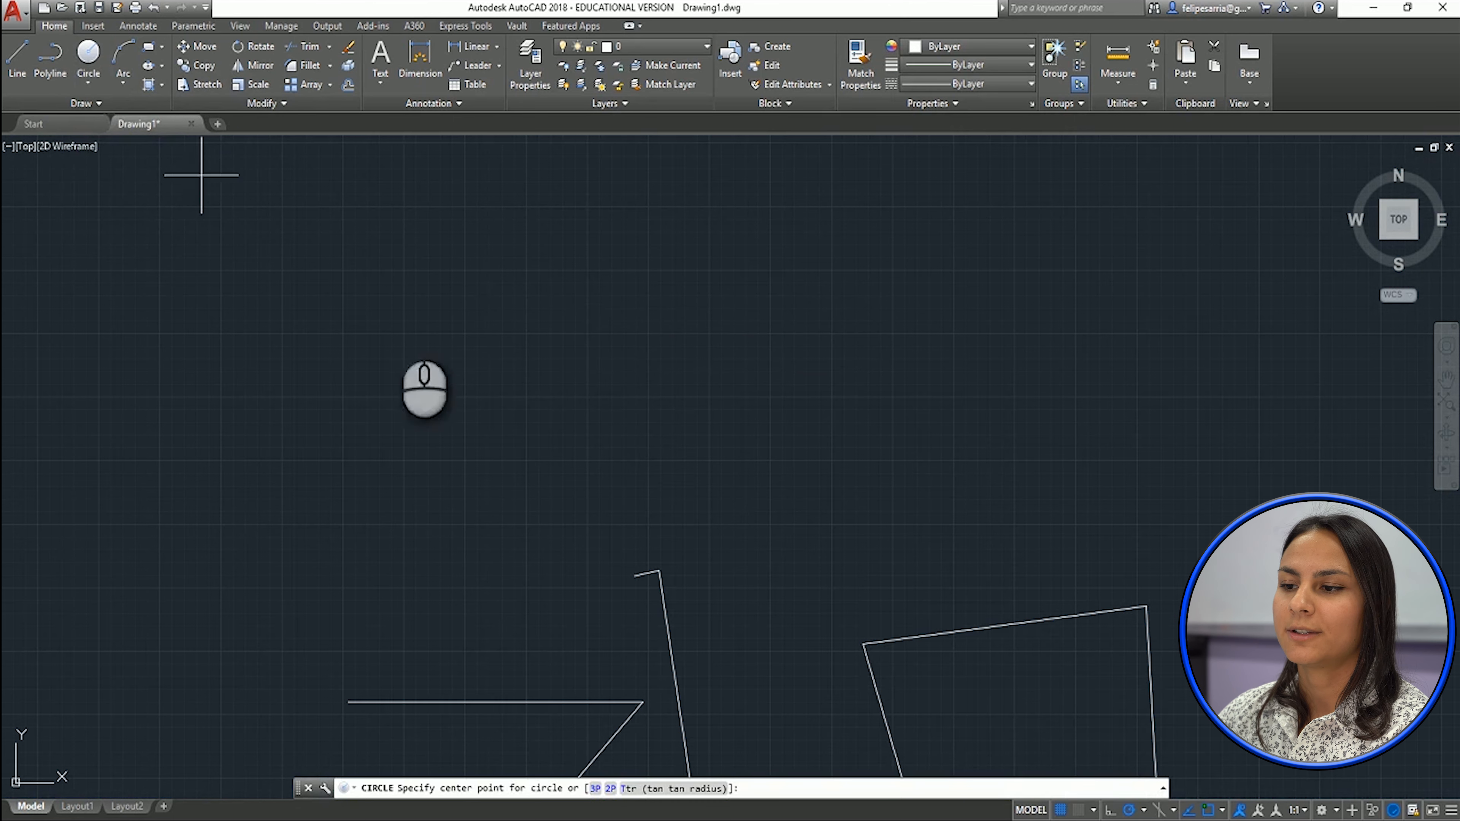
pyautogui.click(91, 85)
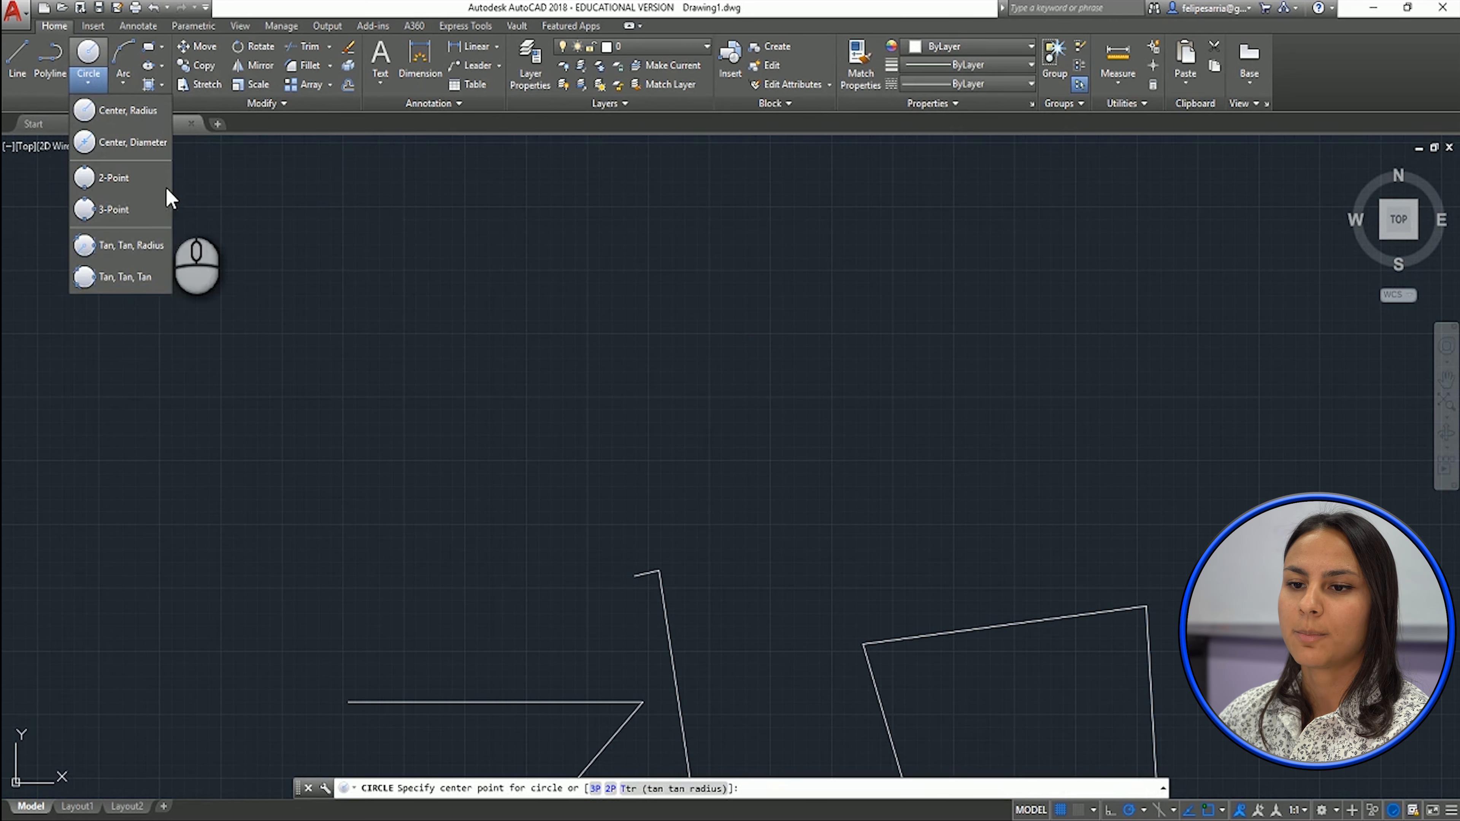
pyautogui.click(127, 111)
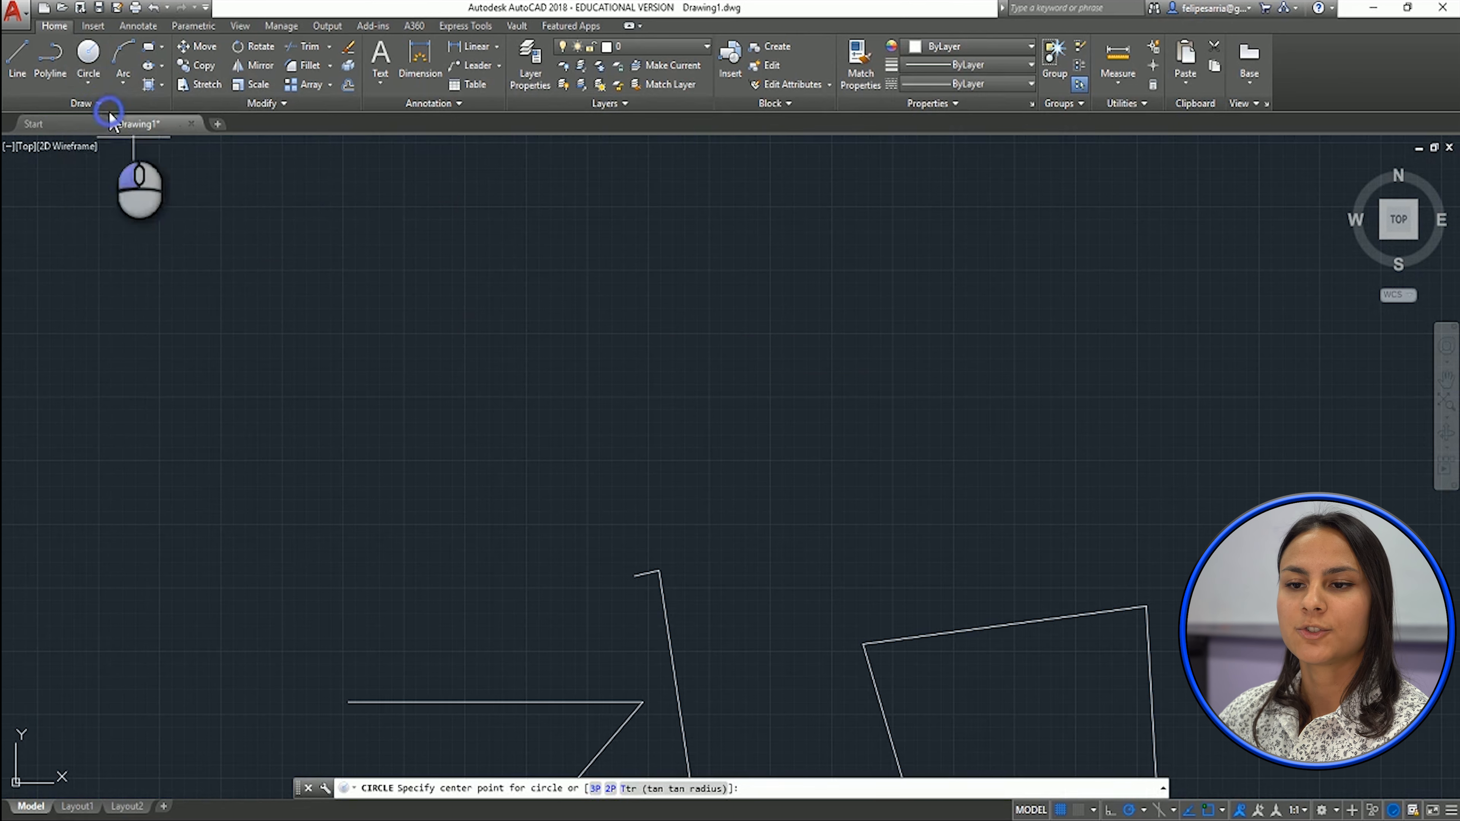
pyautogui.click(583, 304)
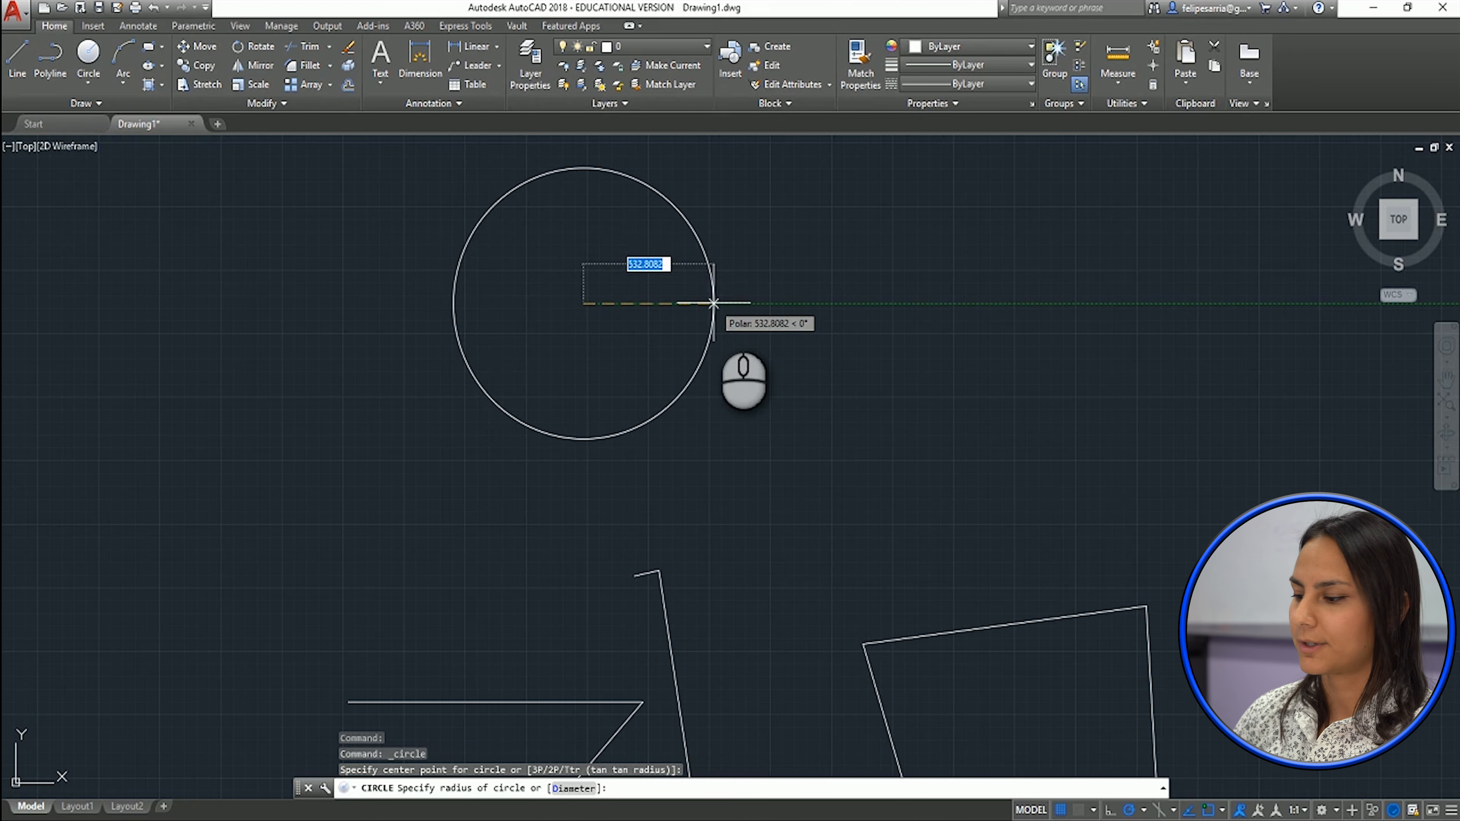
pyautogui.press('Return')
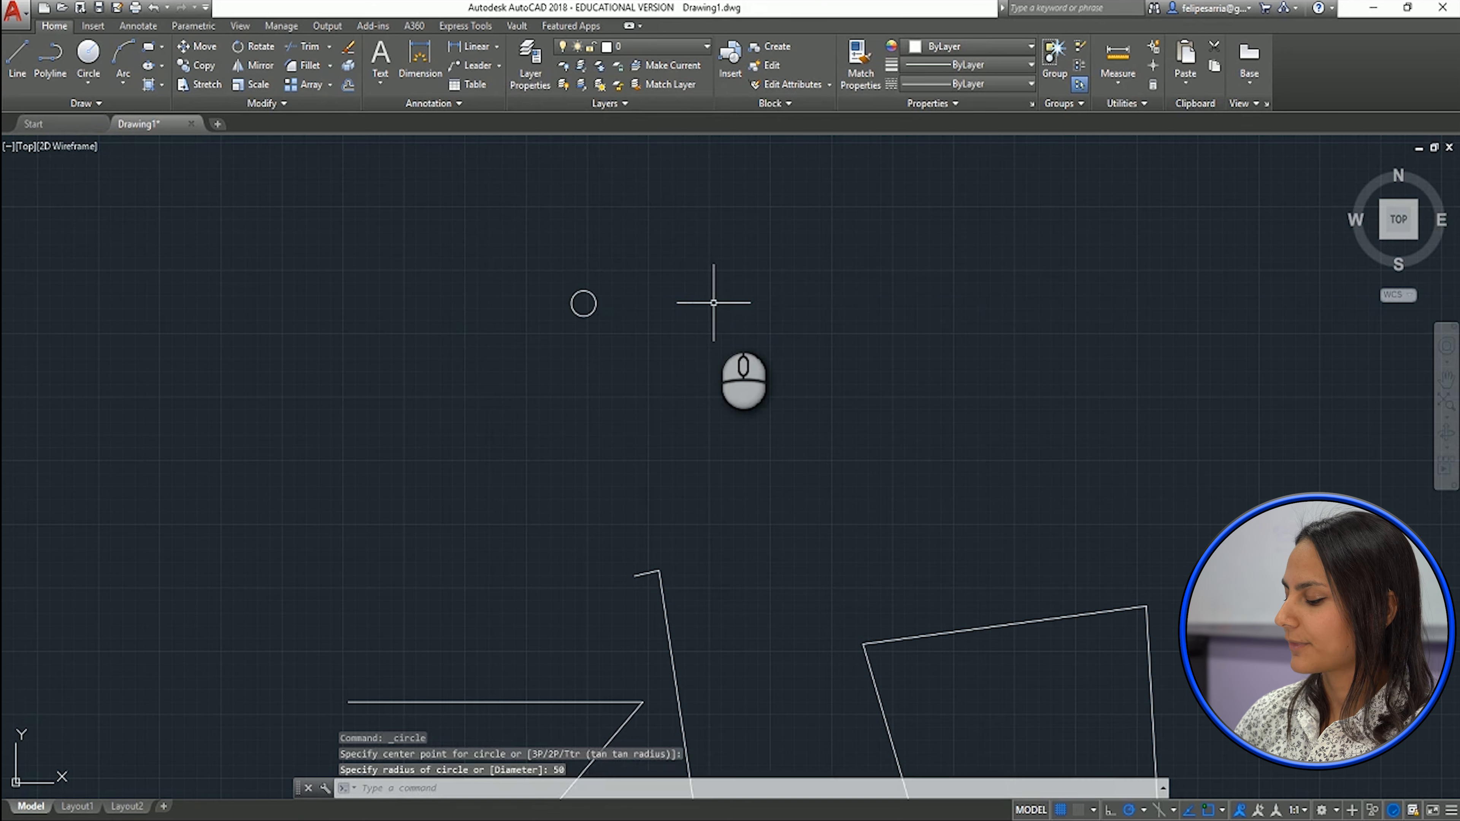
# Move the circle to the right and slightly up, using its center as the base point
pyautogui.scroll(6, 632, 299)
pyautogui.moveTo(563, 299); pyautogui.dragTo(652, 467, button='middle')
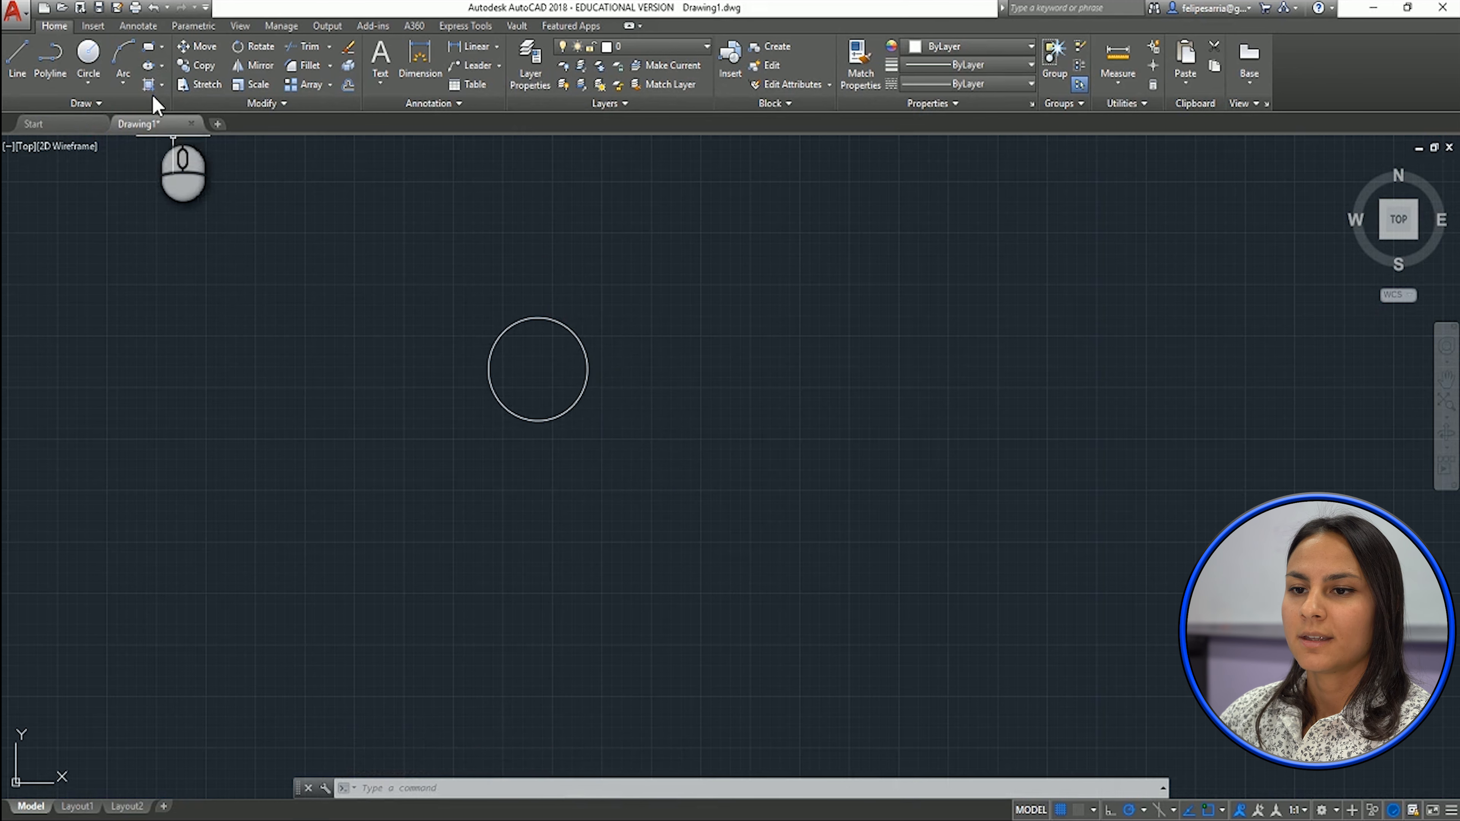
pyautogui.click(98, 105)
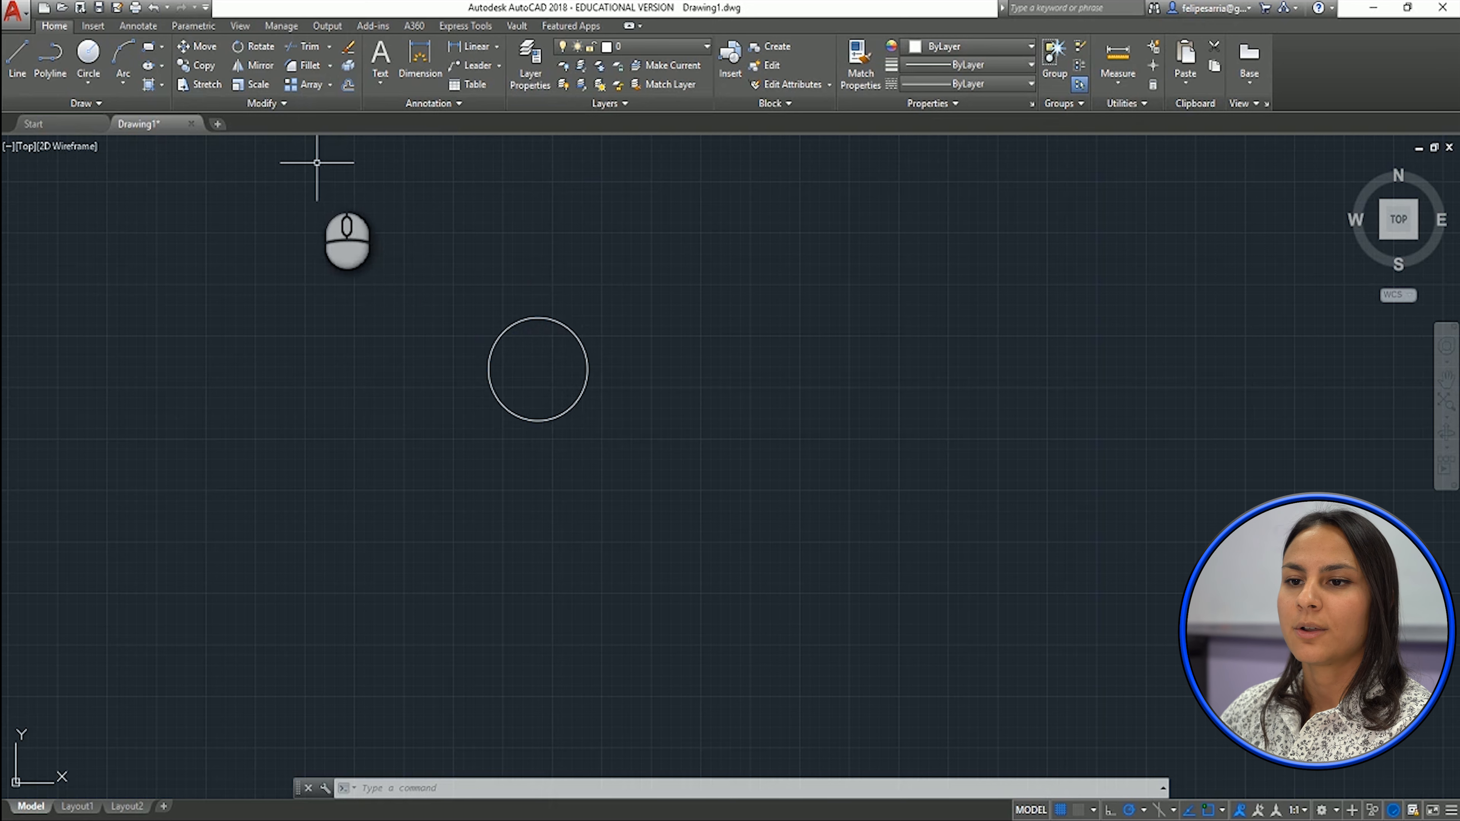
pyautogui.click(199, 48)
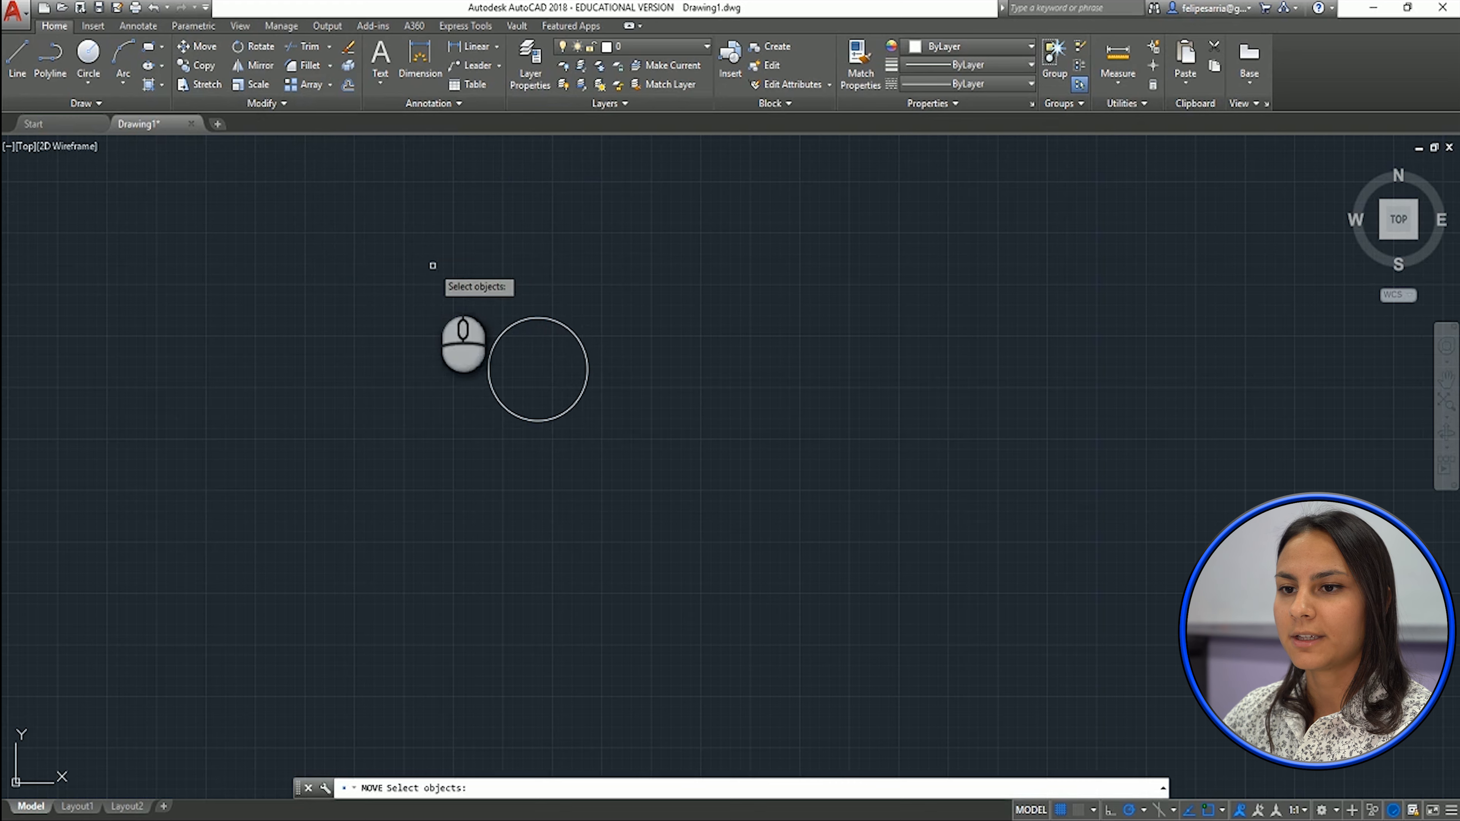
pyautogui.click(496, 340)
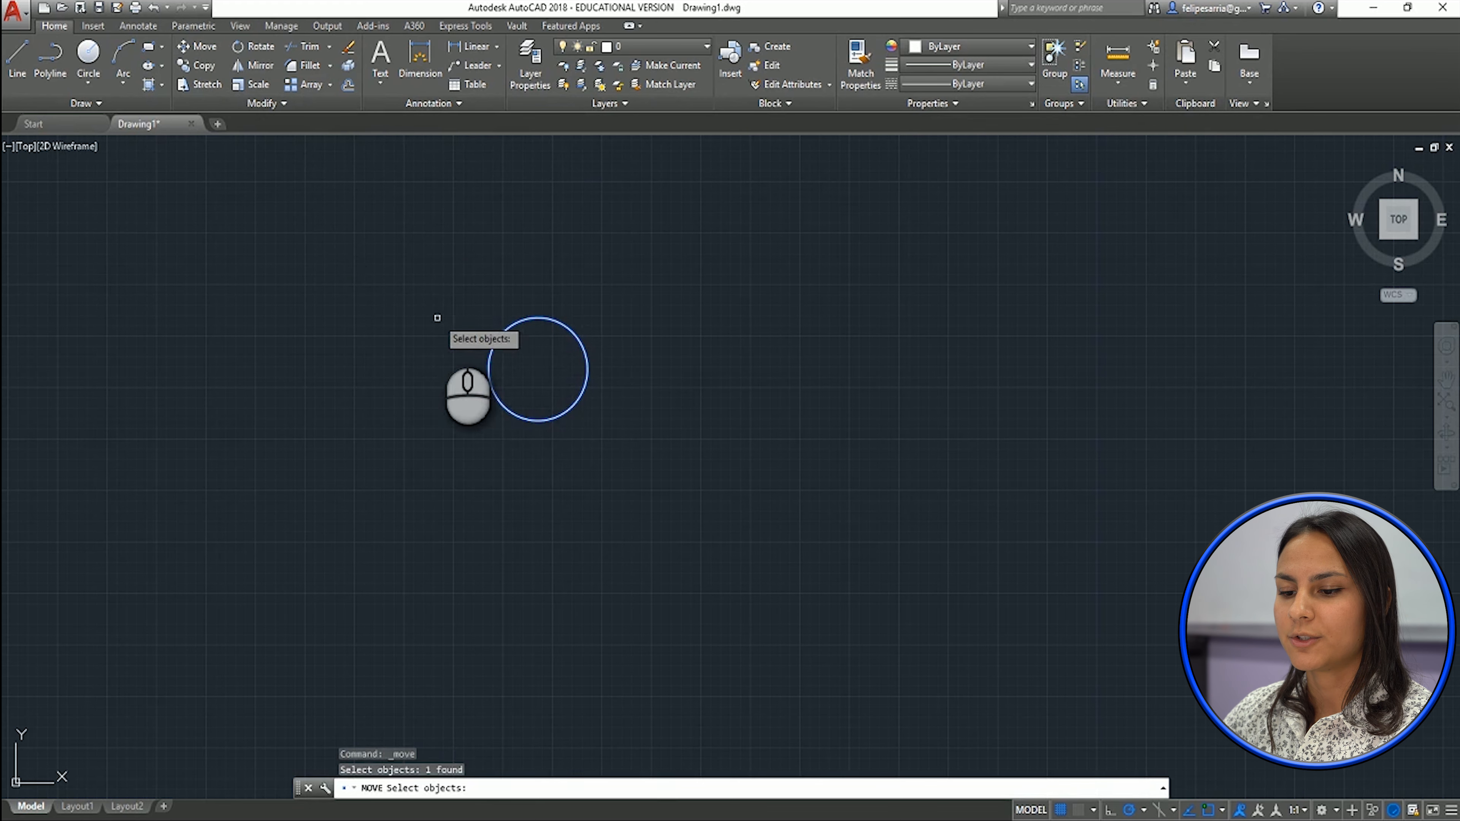
pyautogui.press('Return')
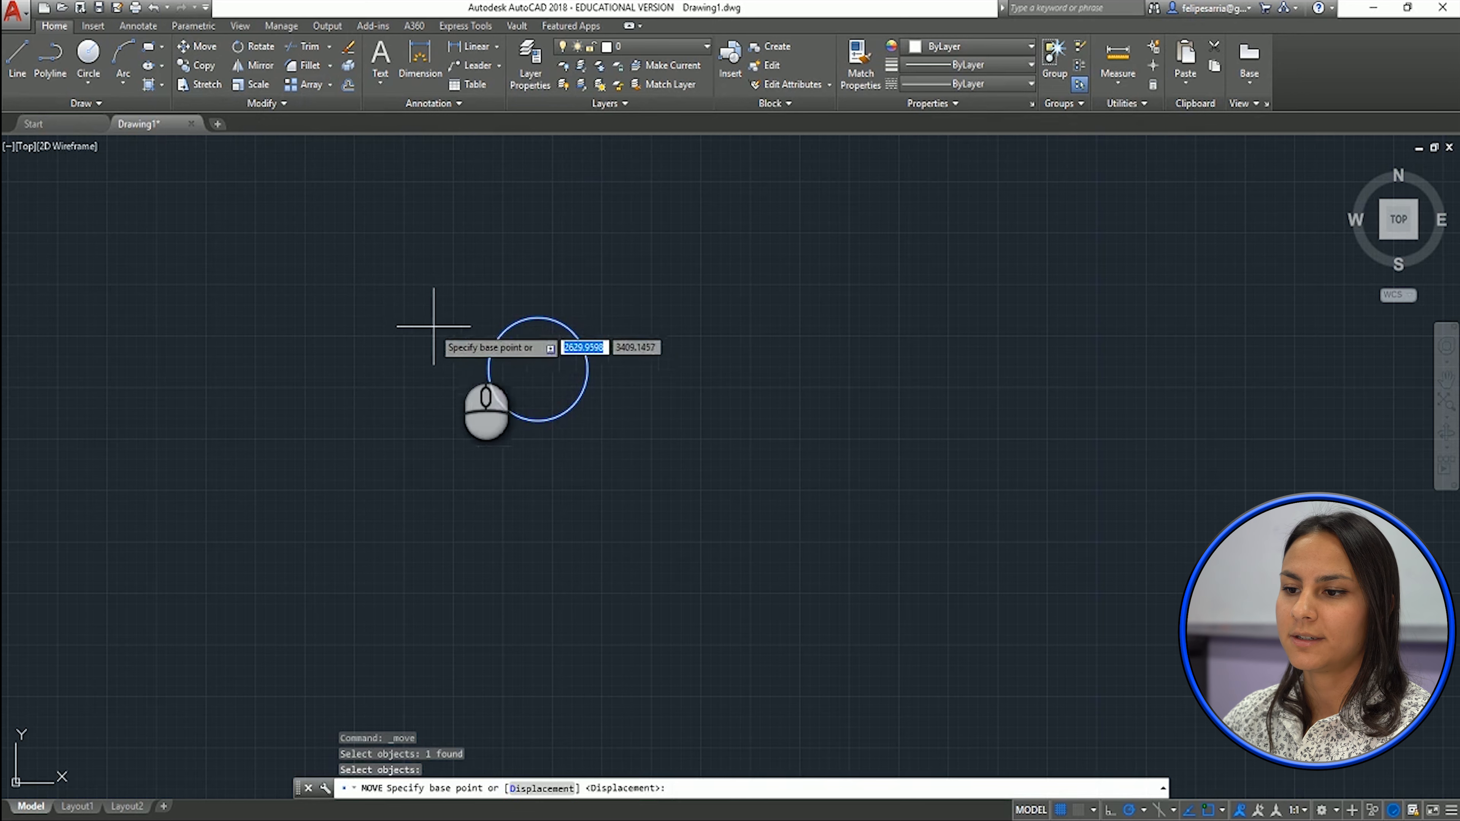
pyautogui.click(538, 369)
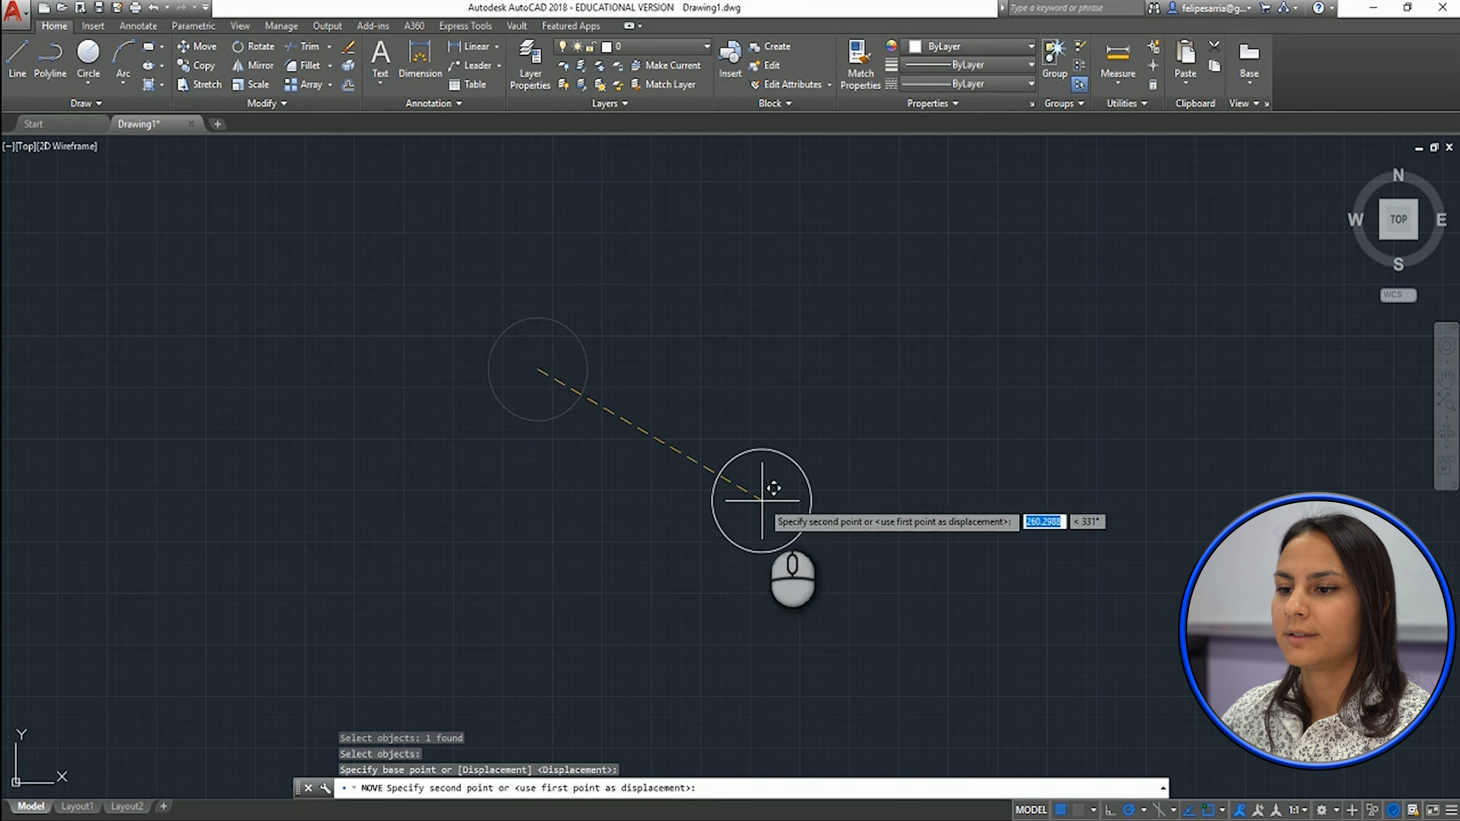
pyautogui.click(737, 326)
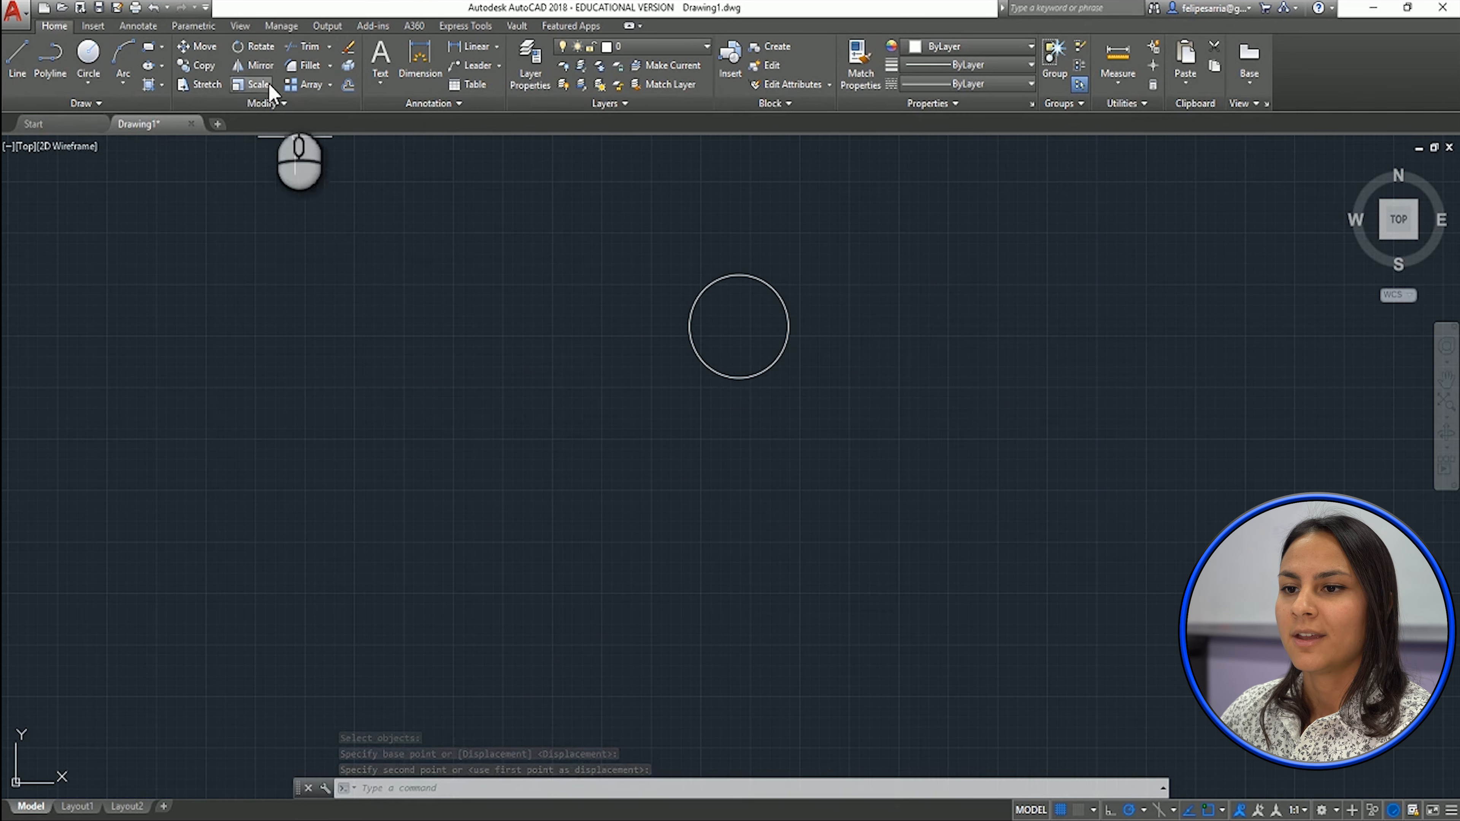
# Rotate the short 100-unit line freehand about its shared endpoint with the long line, so it slopes down to the right
pyautogui.click(259, 53)
pyautogui.scroll(-4, 730, 374)
pyautogui.moveTo(892, 472); pyautogui.dragTo(684, 339, button='middle')
pyautogui.moveTo(750, 572); pyautogui.dragTo(688, 350, button='middle')
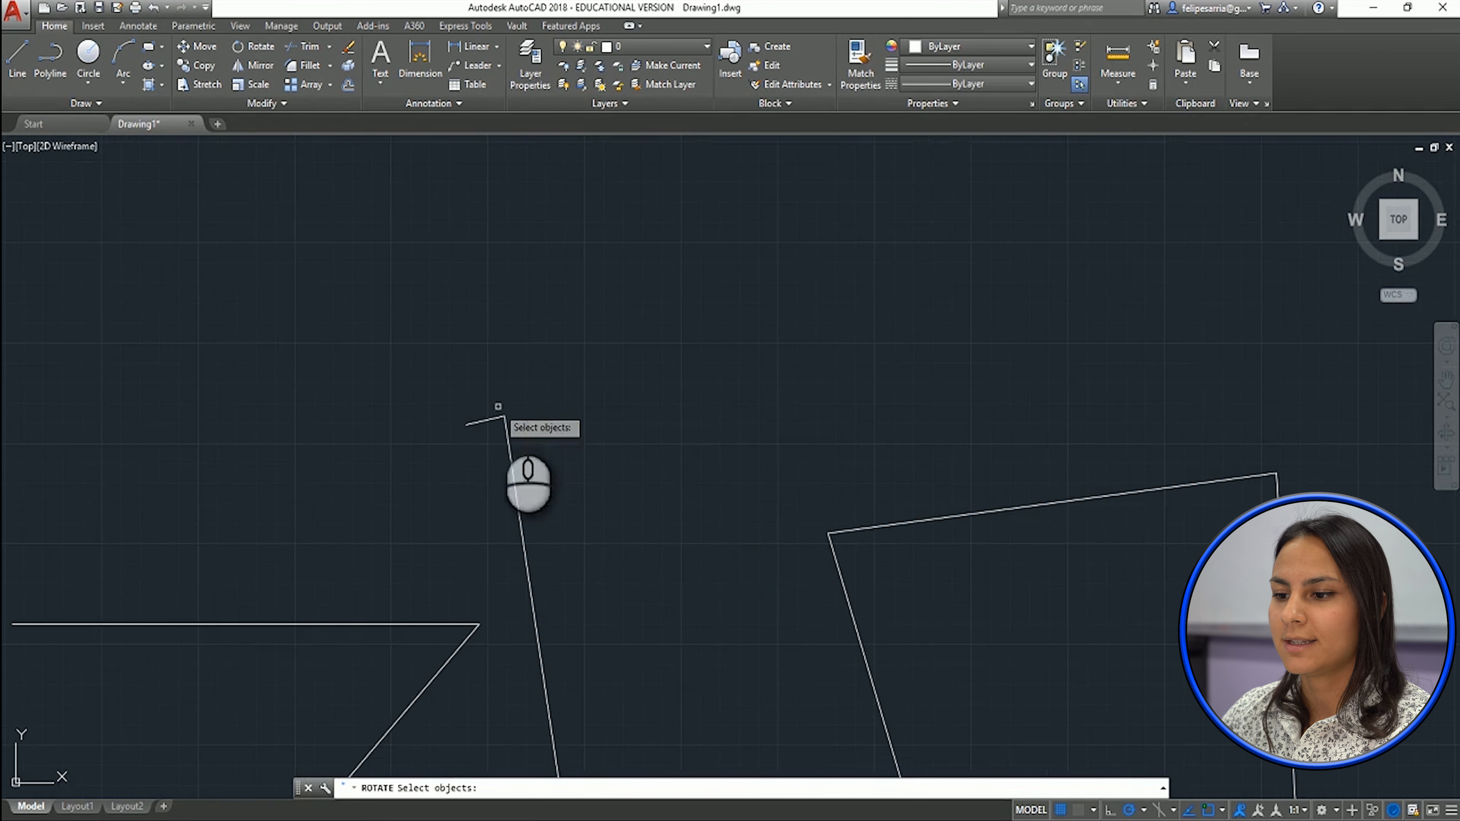
pyautogui.scroll(4, 560, 395)
pyautogui.moveTo(528, 404); pyautogui.dragTo(615, 399, button='middle')
pyautogui.moveTo(777, 472); pyautogui.dragTo(807, 382, button='middle')
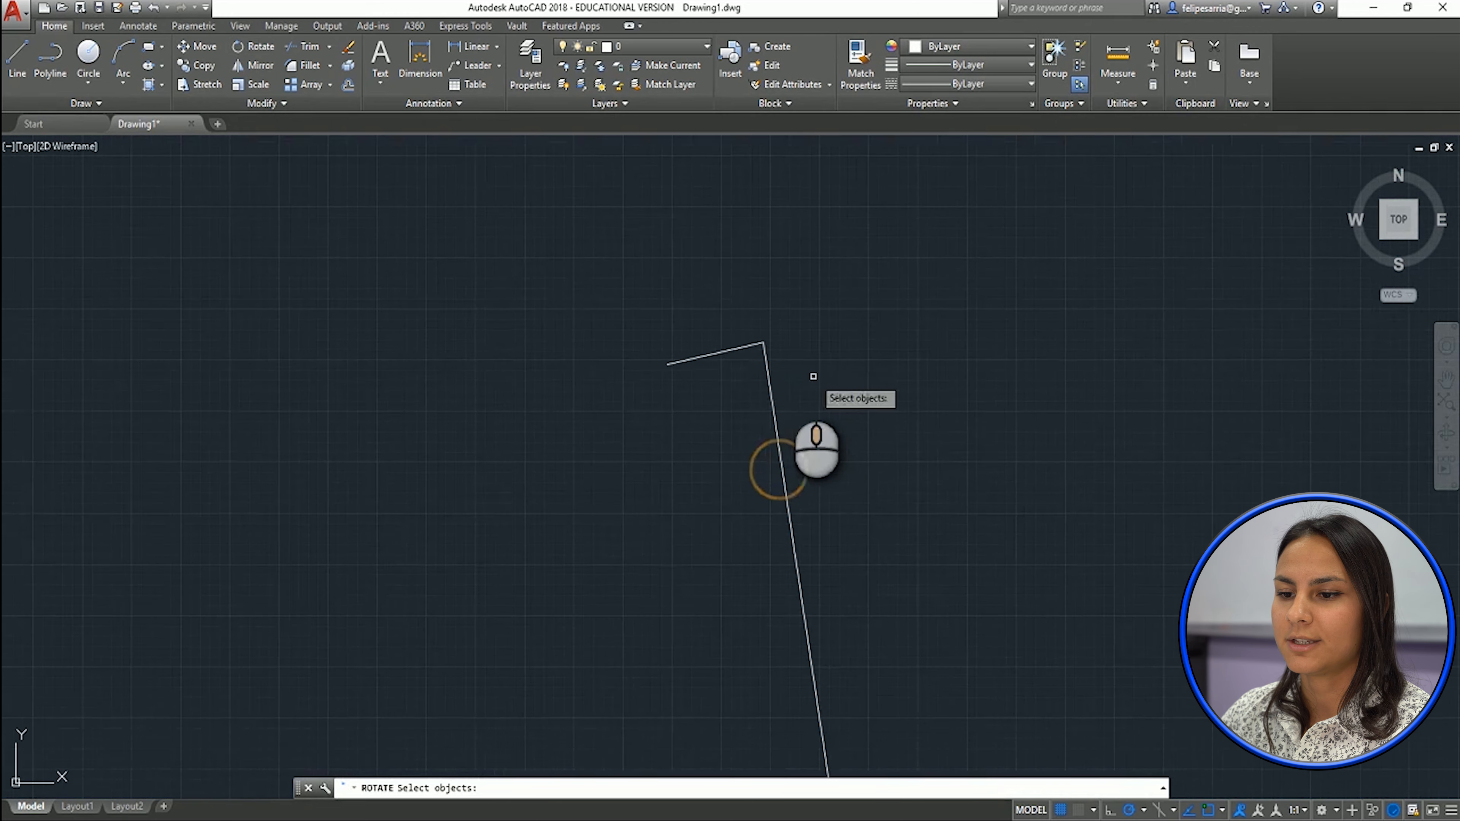
pyautogui.scroll(2, 711, 341)
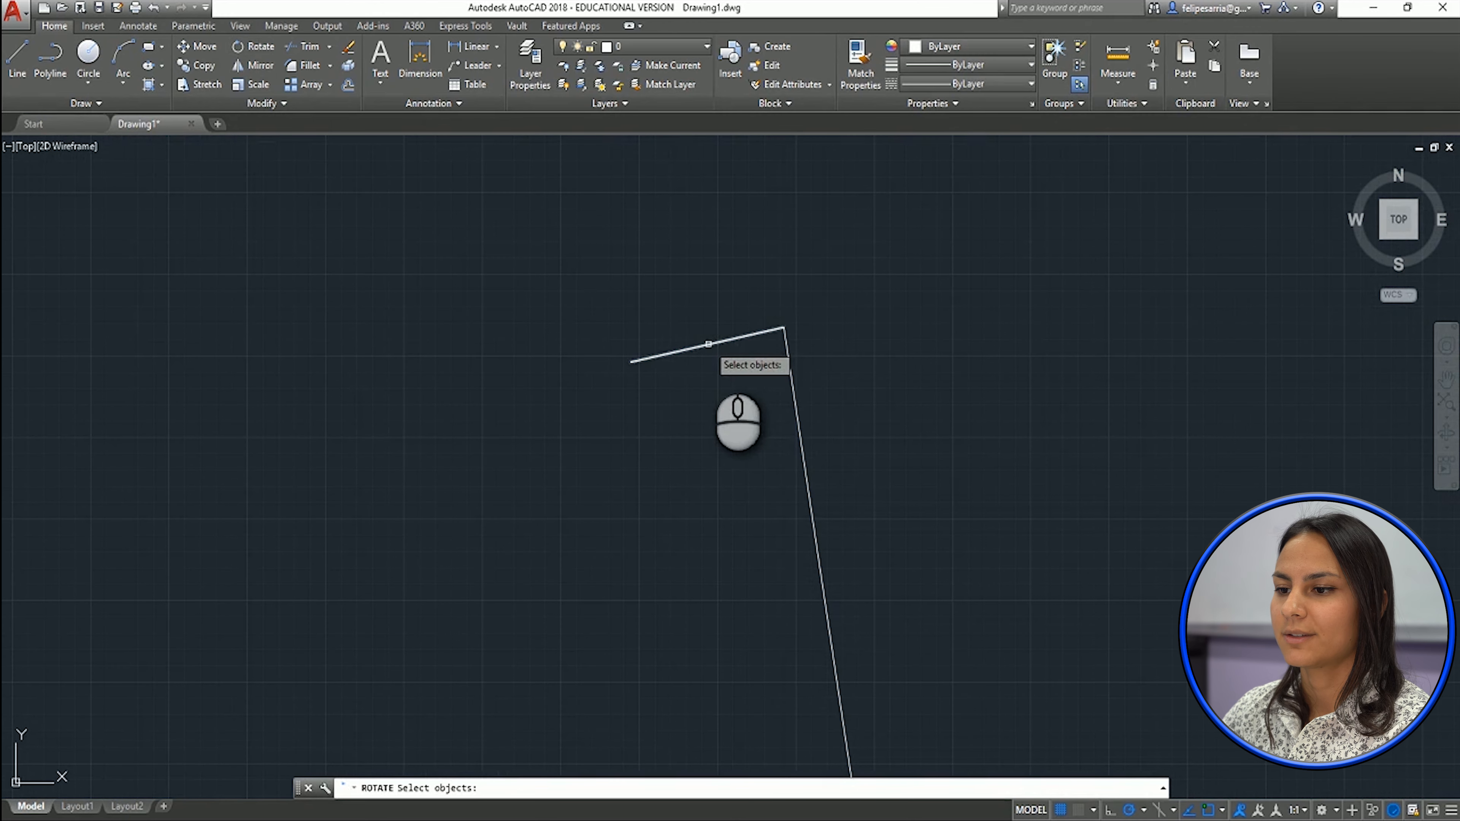
pyautogui.click(694, 348)
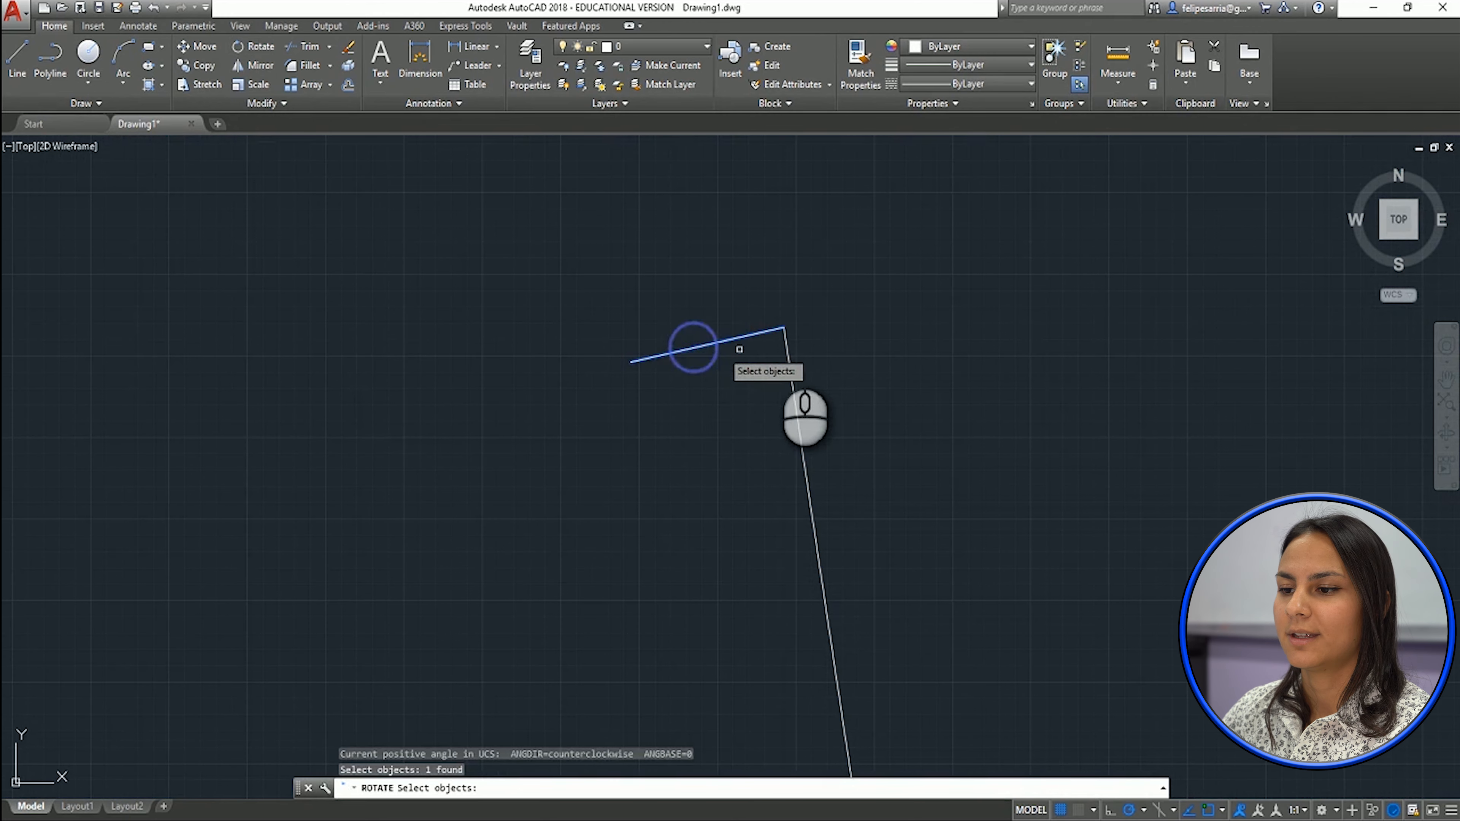
pyautogui.rightClick(776, 338)
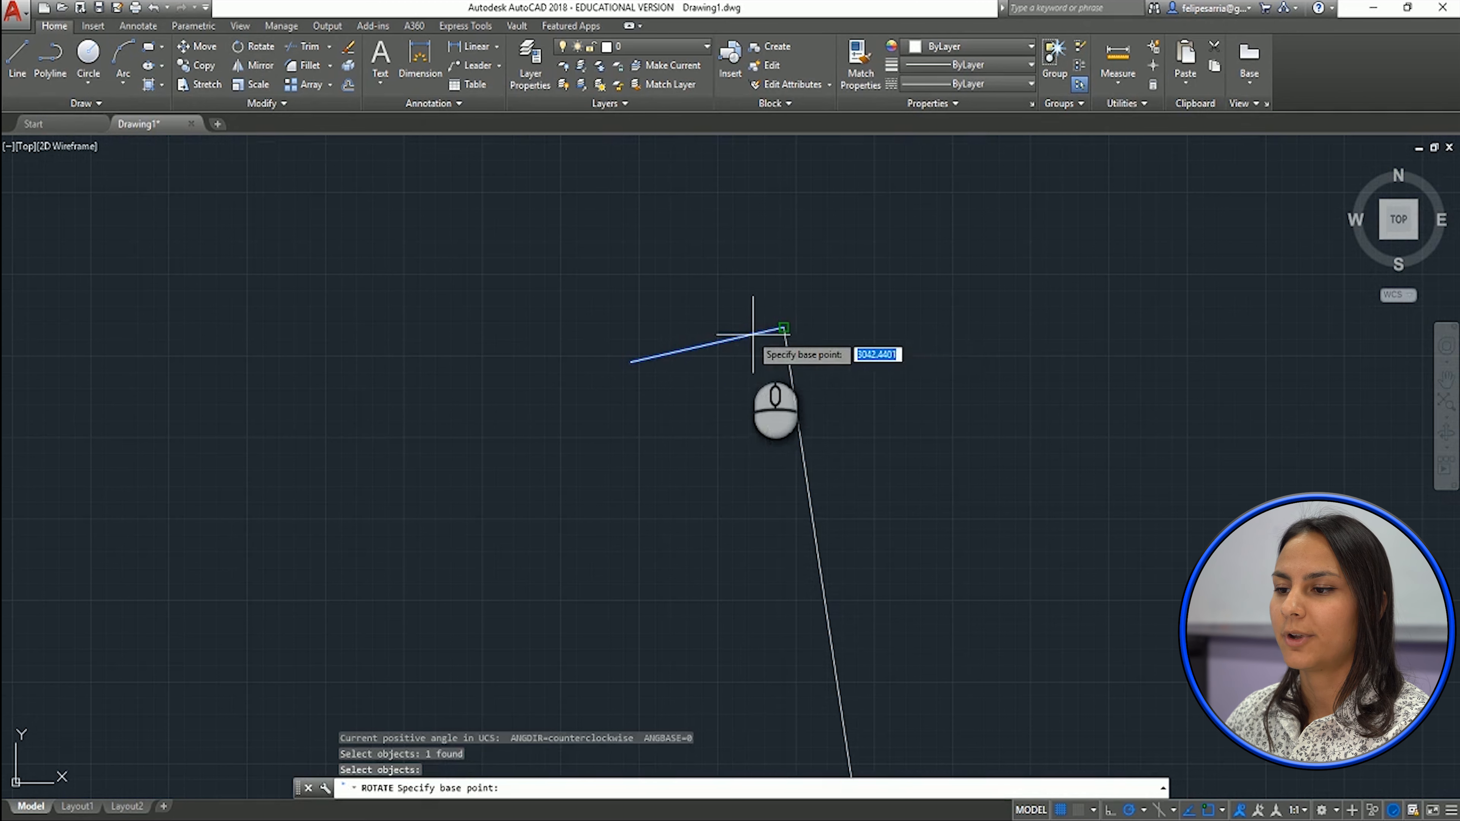
pyautogui.click(783, 328)
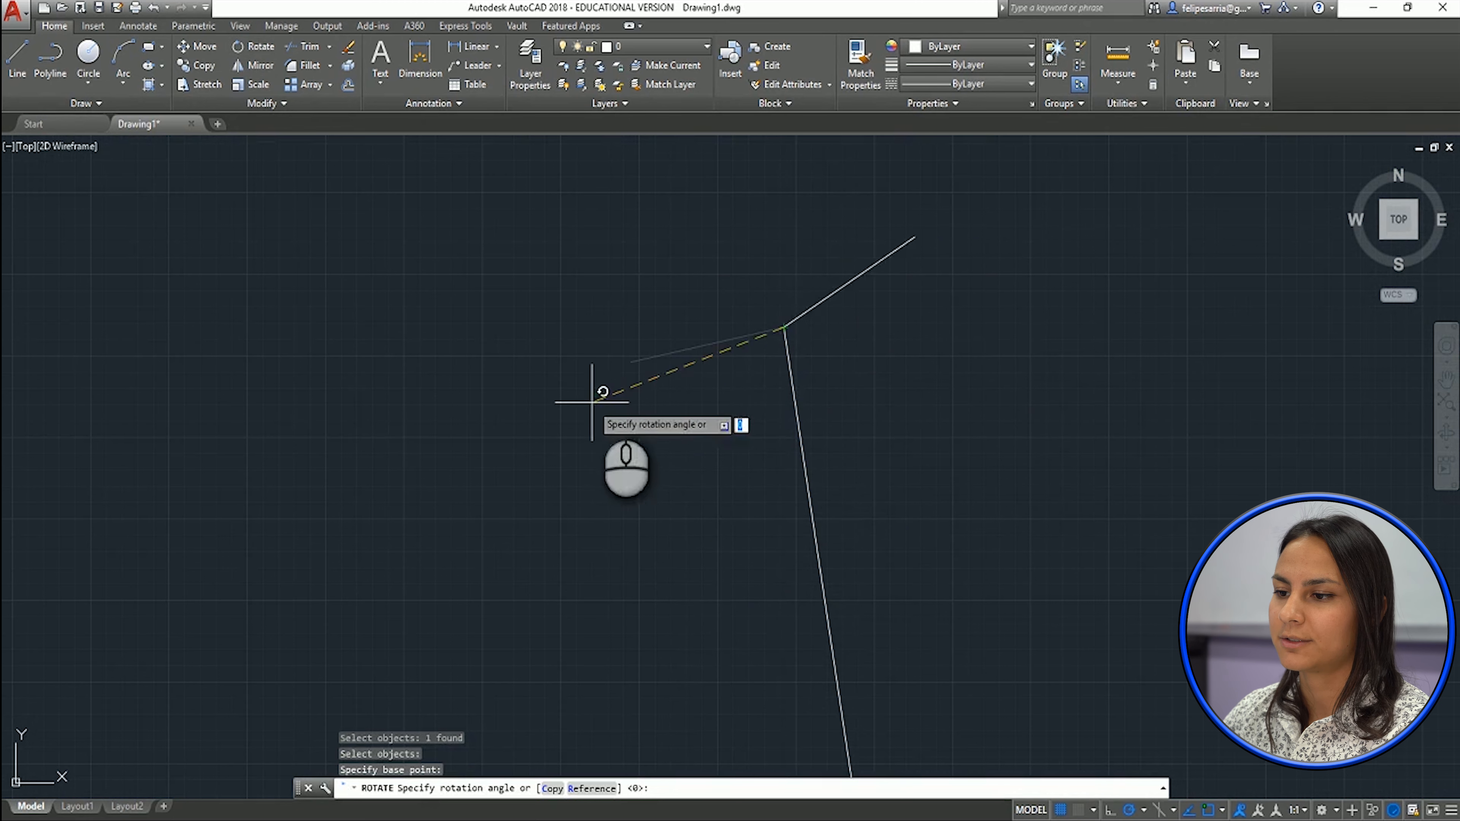
pyautogui.rightClick(649, 245)
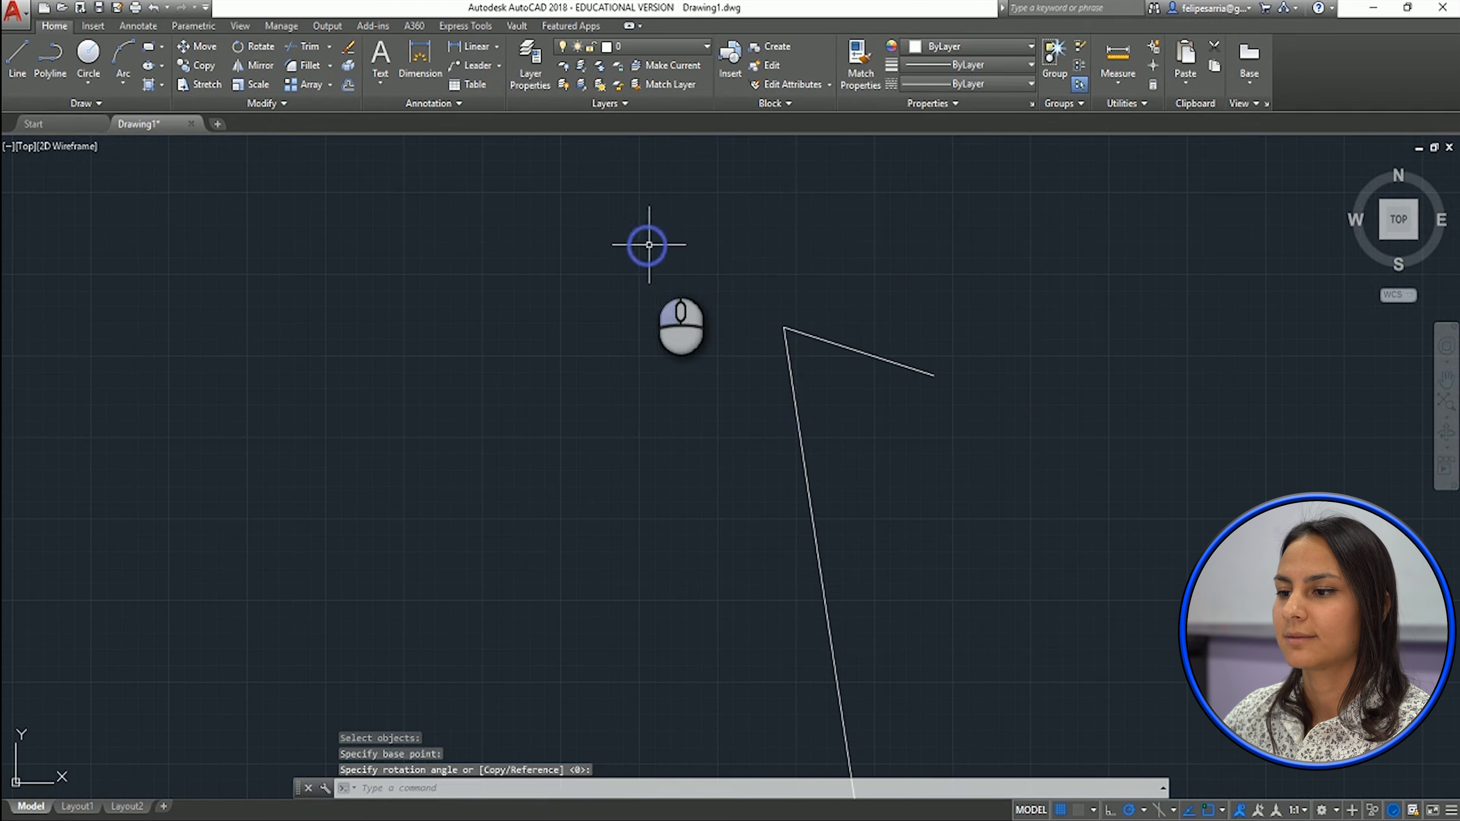